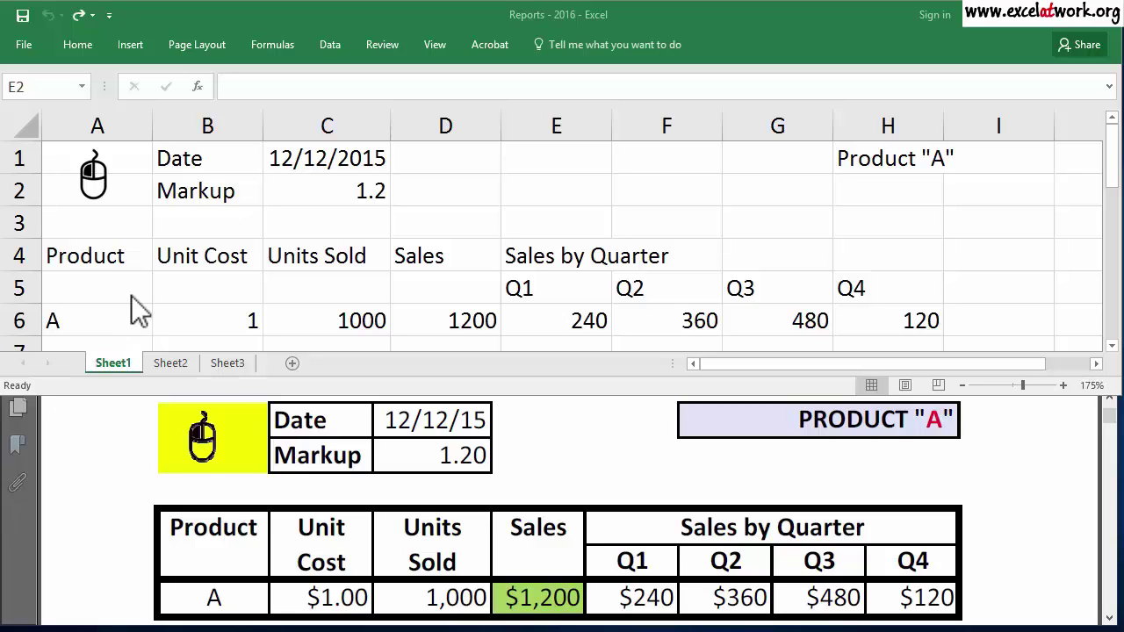
- Fill the cells behind the mouse picture, A1:A2, with yellow
left_click_drag(123, 170, 145, 198)
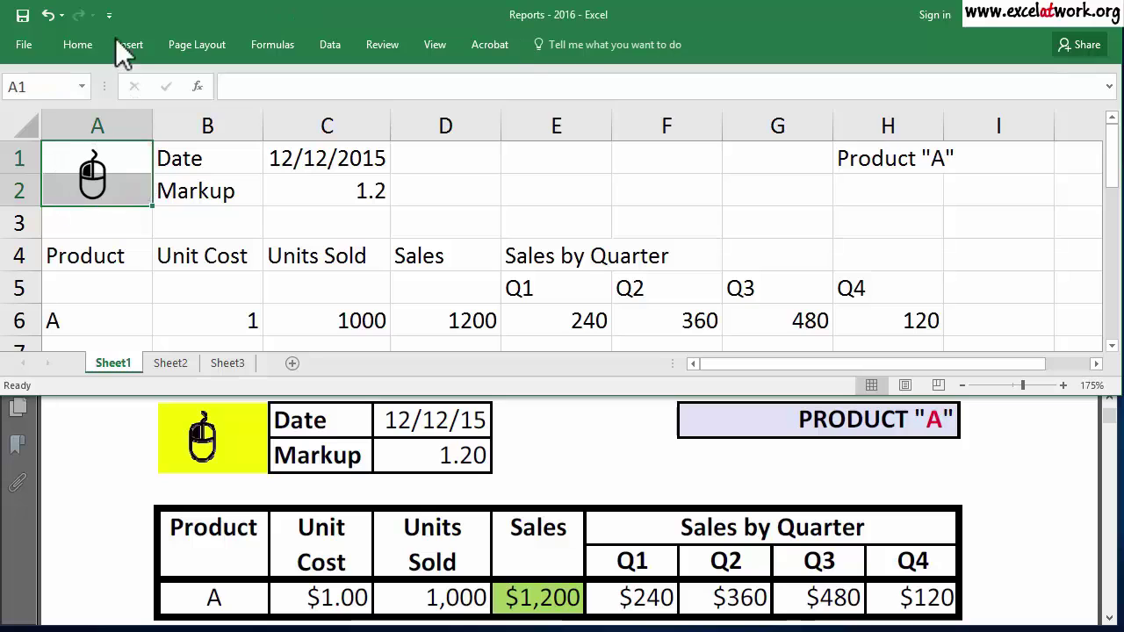
left_click(79, 44)
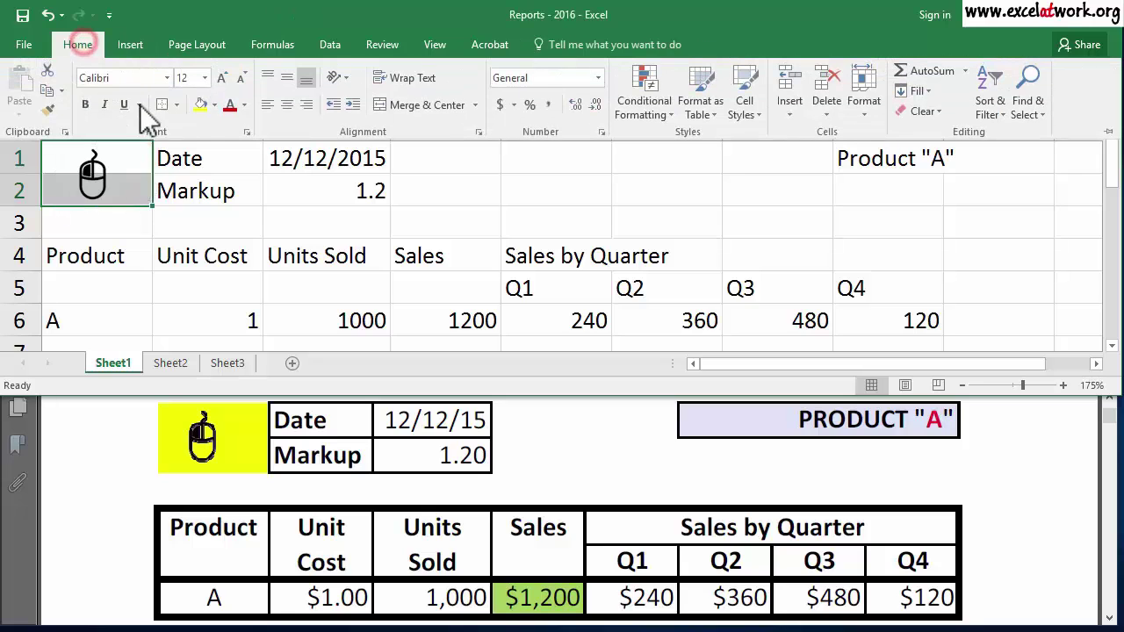
left_click(198, 104)
left_click(226, 222)
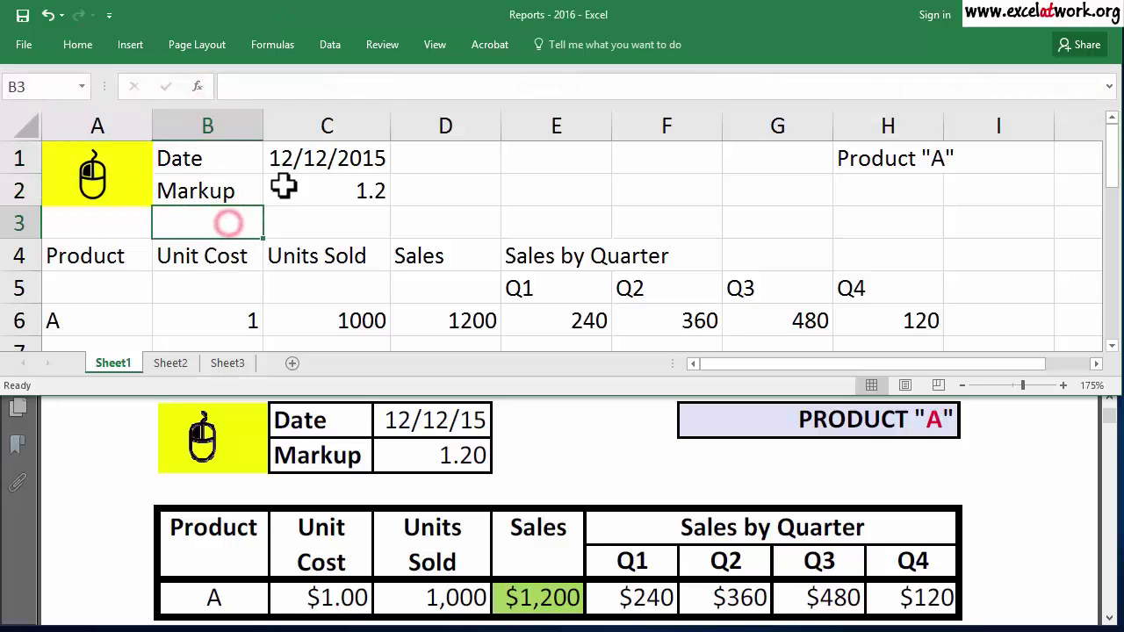
- Format the date in C1 with the 3/14/12 date type
left_click(325, 161)
right_click(325, 162)
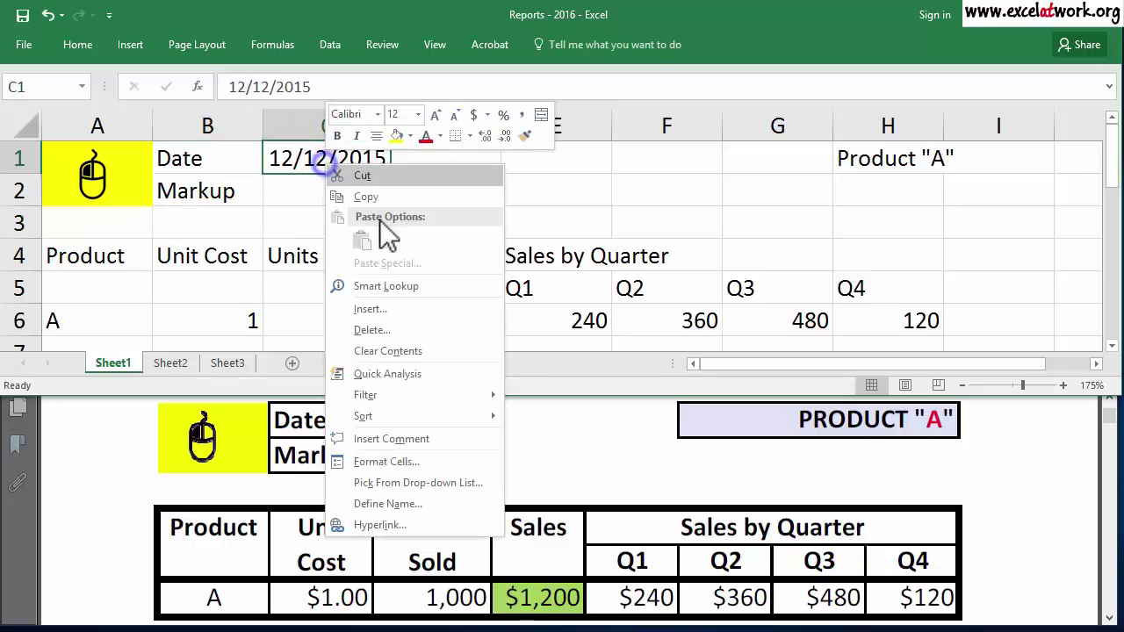
left_click(391, 460)
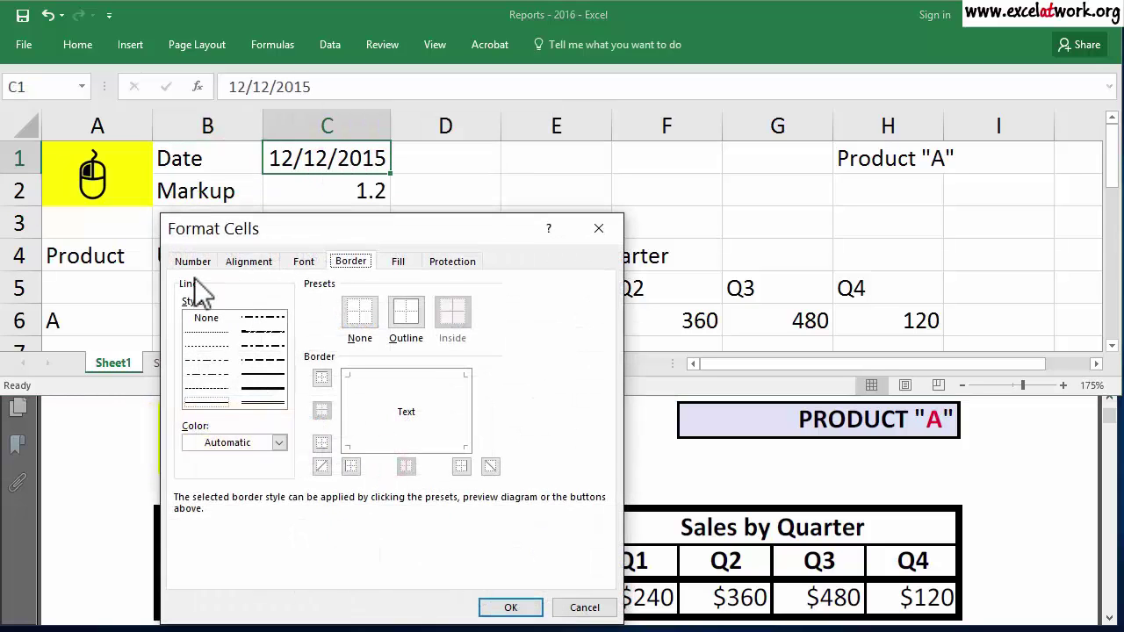
left_click(195, 261)
left_click(314, 386)
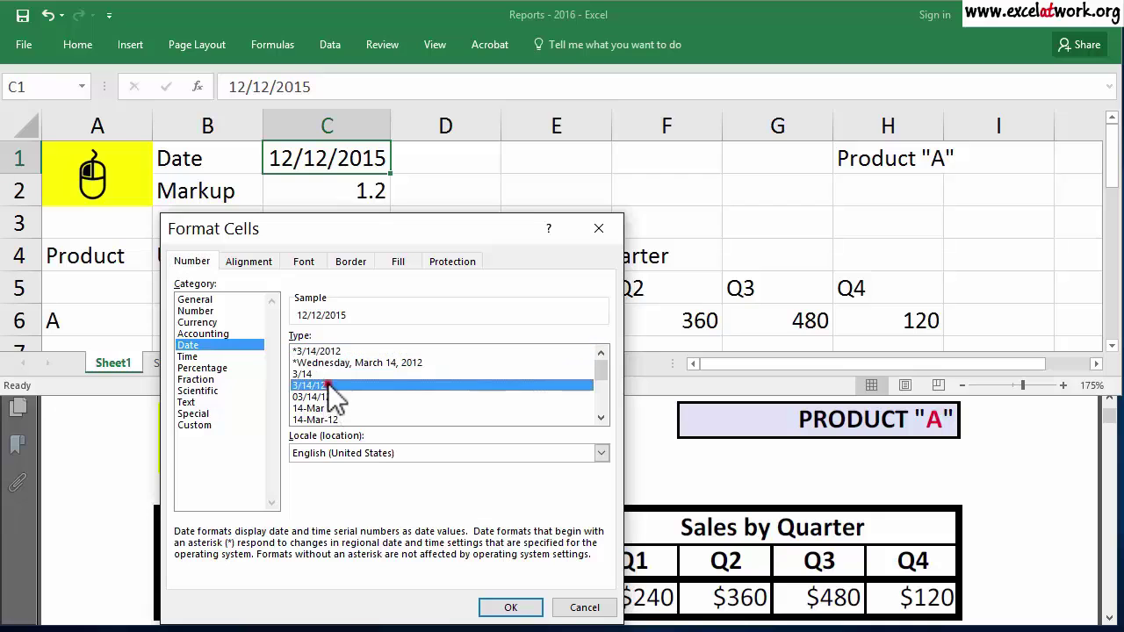
left_click(509, 607)
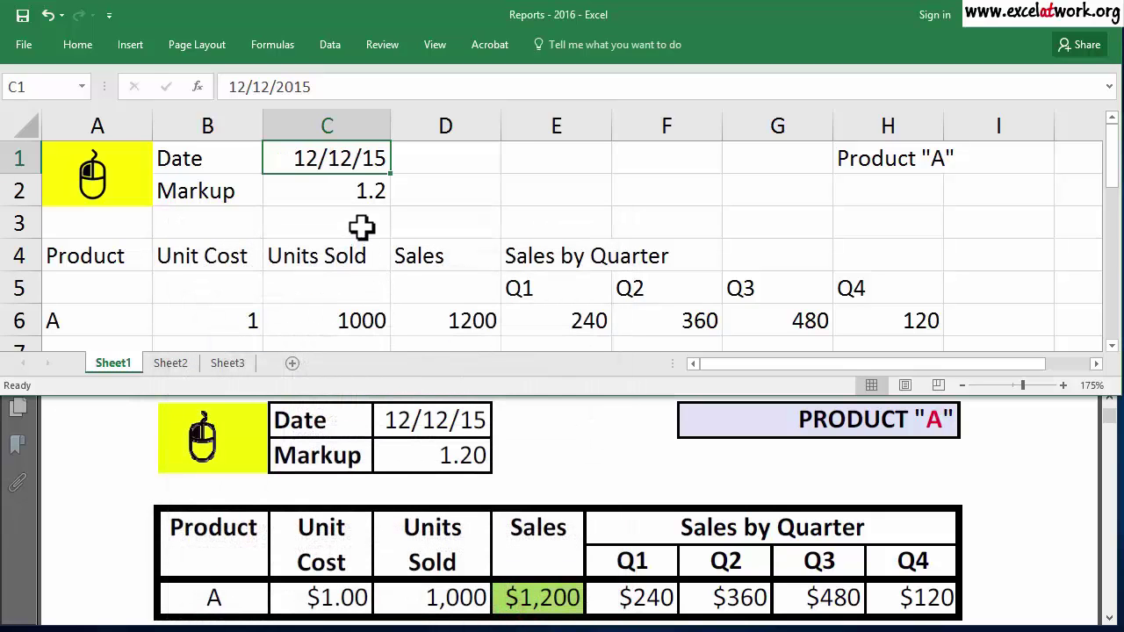
left_click(362, 226)
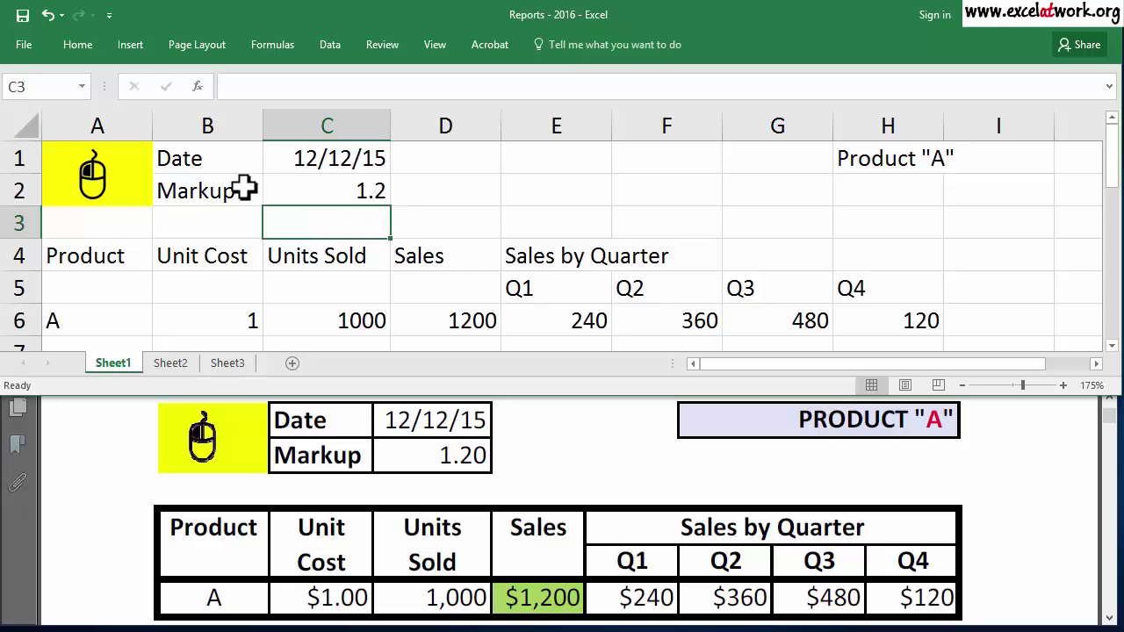
- Apply all borders to the Date and Markup block, B1:C2
left_click_drag(233, 171, 296, 181)
left_click(78, 44)
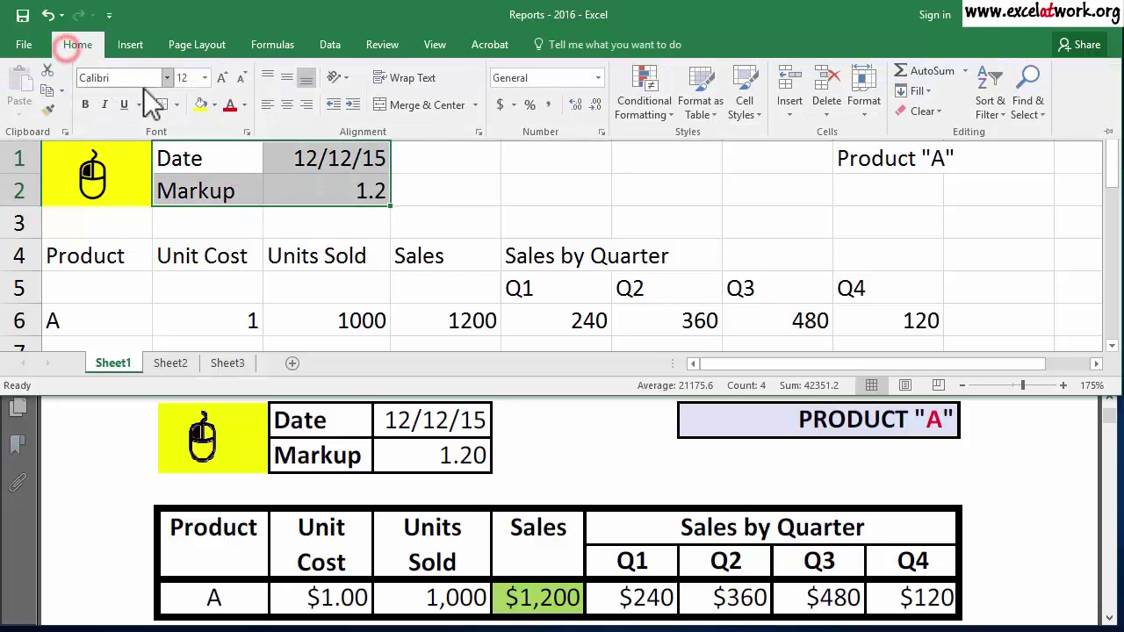
left_click(175, 105)
left_click(195, 253)
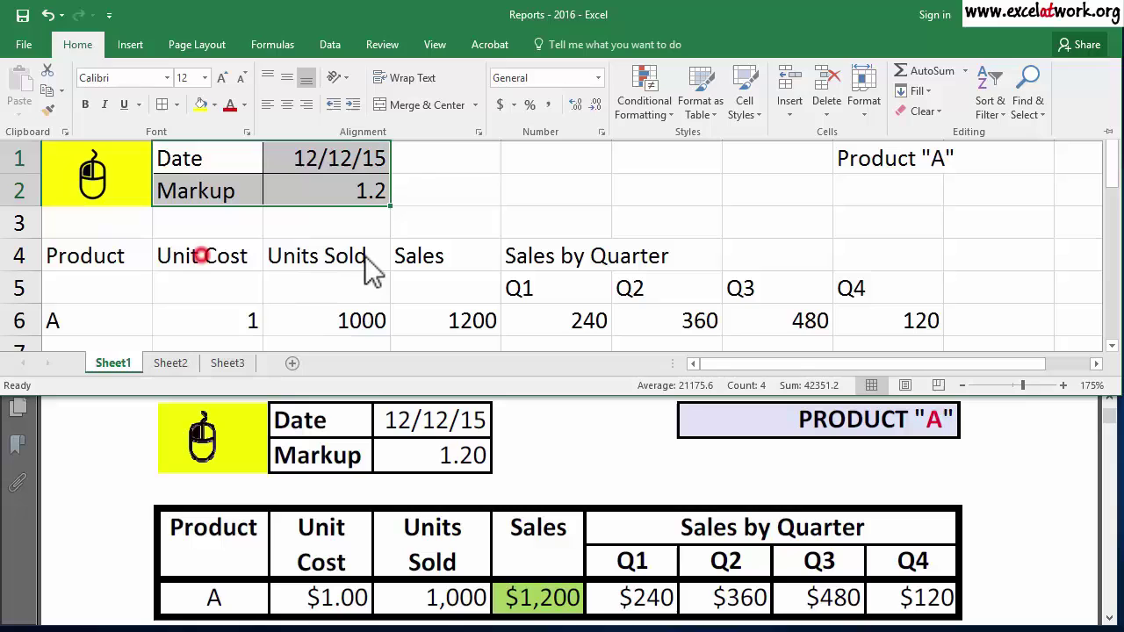
left_click(477, 257)
- Apply all borders to the quarter headings in E5:H5 and to the product A row, A6:H6
left_click_drag(536, 297, 896, 288)
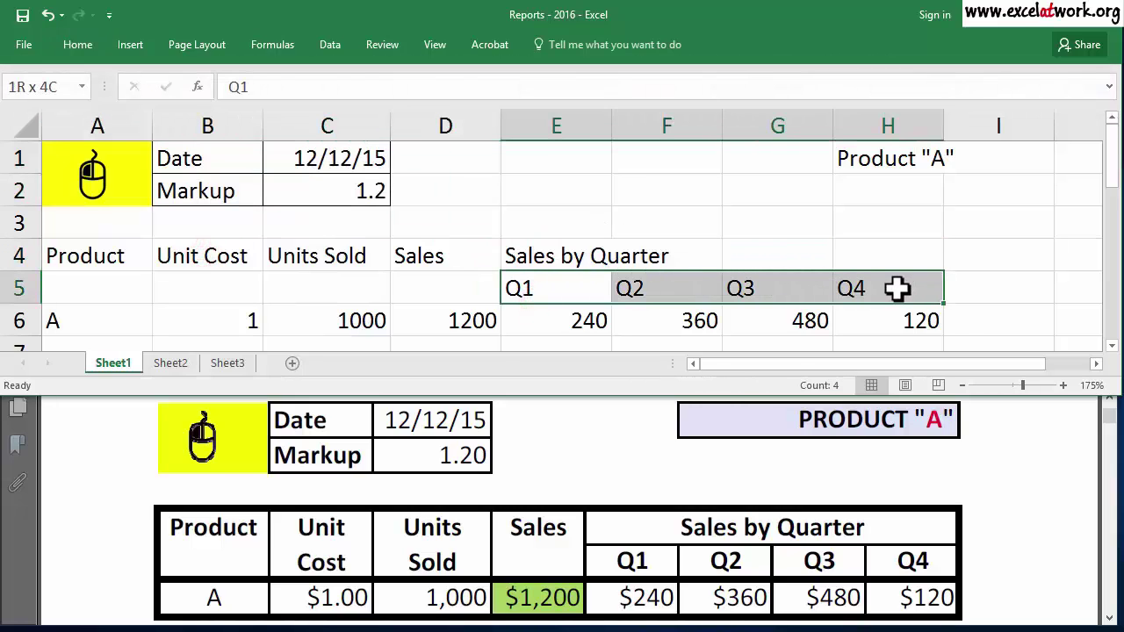
left_click(77, 45)
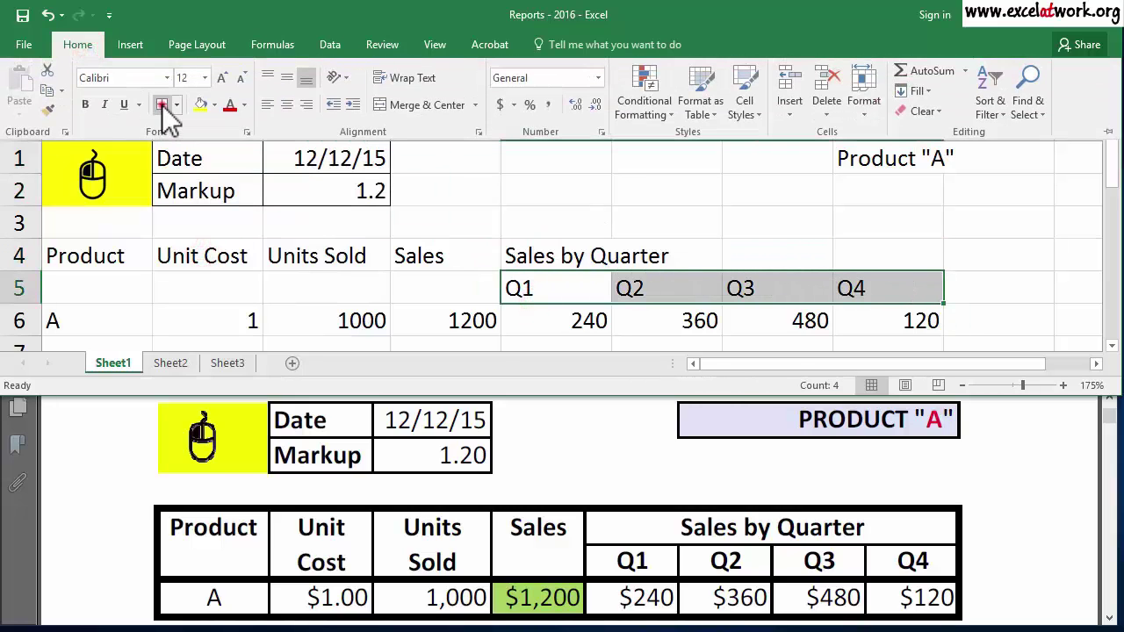
left_click(163, 105)
left_click_drag(866, 316, 78, 254)
scroll(88, 243, "up", 2)
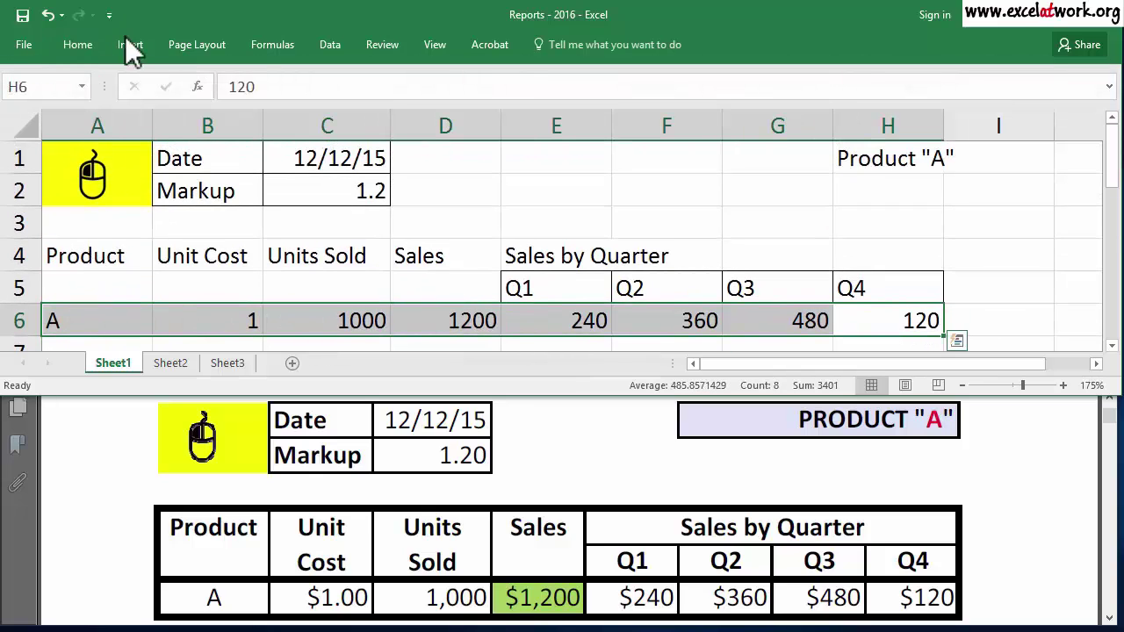
left_click(77, 45)
left_click(160, 104)
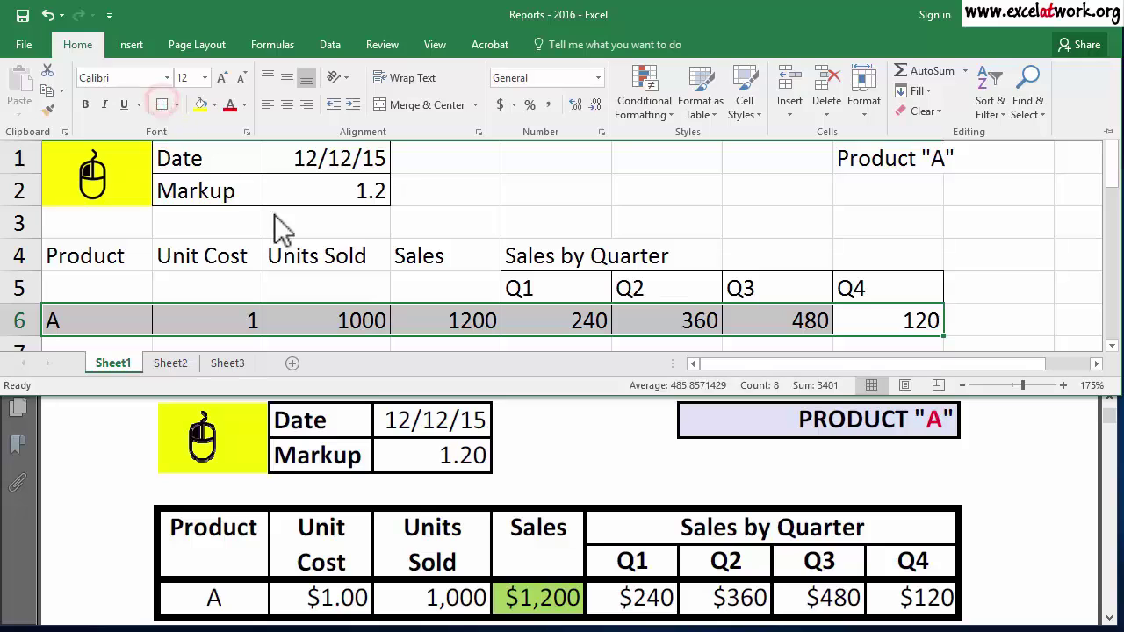
left_click(301, 242)
- Add outside borders around the Product heading cells A4:A5 and copy that formatting to B4:D5 with Format Painter
left_click_drag(109, 256, 114, 281)
left_click(77, 45)
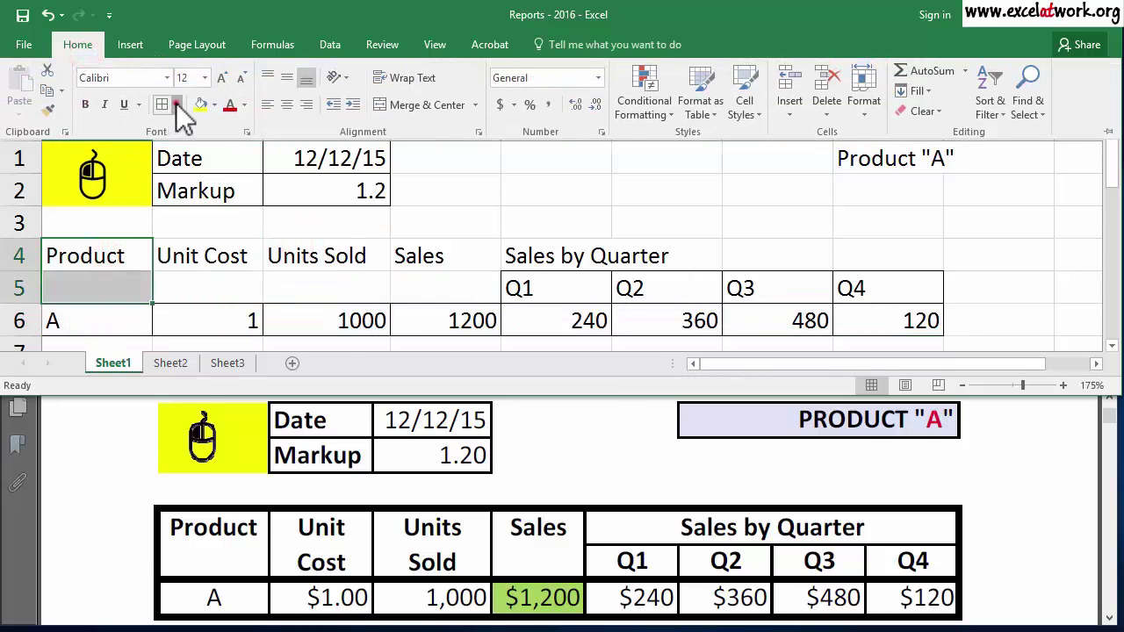
left_click(175, 105)
left_click(209, 280)
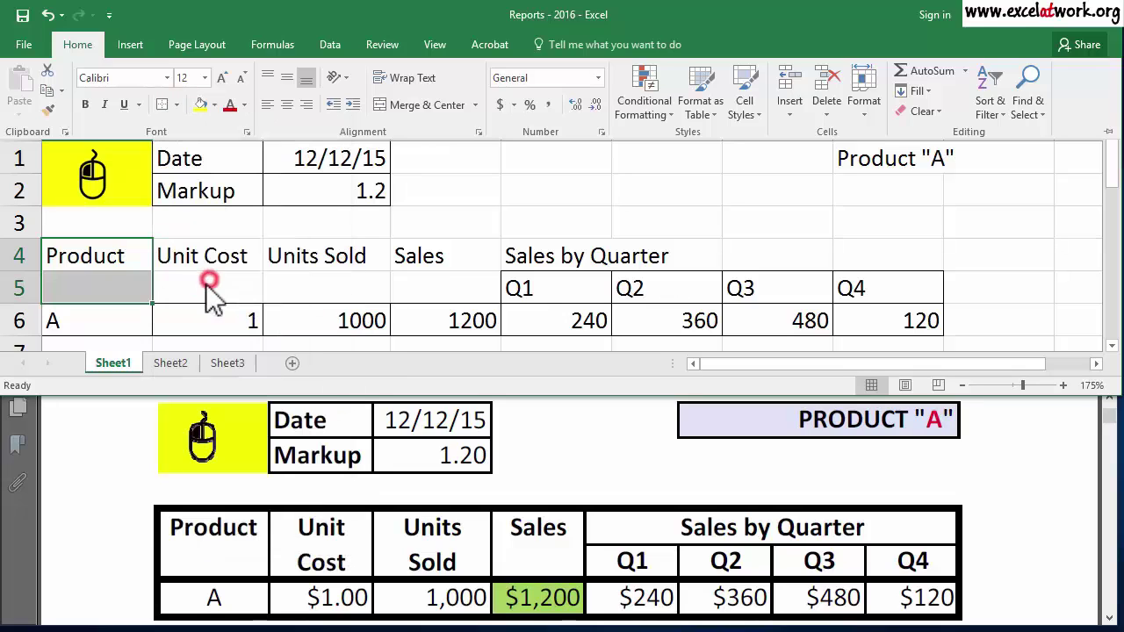
left_click(47, 113)
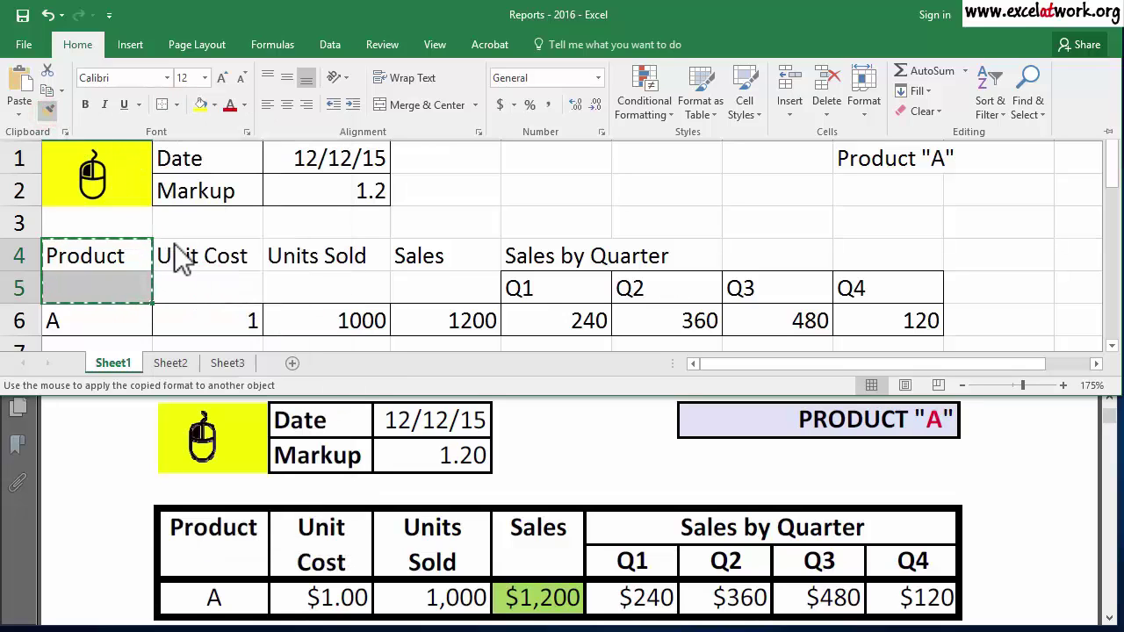
mouse_move(181, 250)
left_mouse_down()
mouse_move(351, 281)
mouse_move(452, 281)
left_mouse_up()
- Add outside borders around the Sales by Quarter heading range, E4:H4
left_click_drag(530, 251, 890, 251)
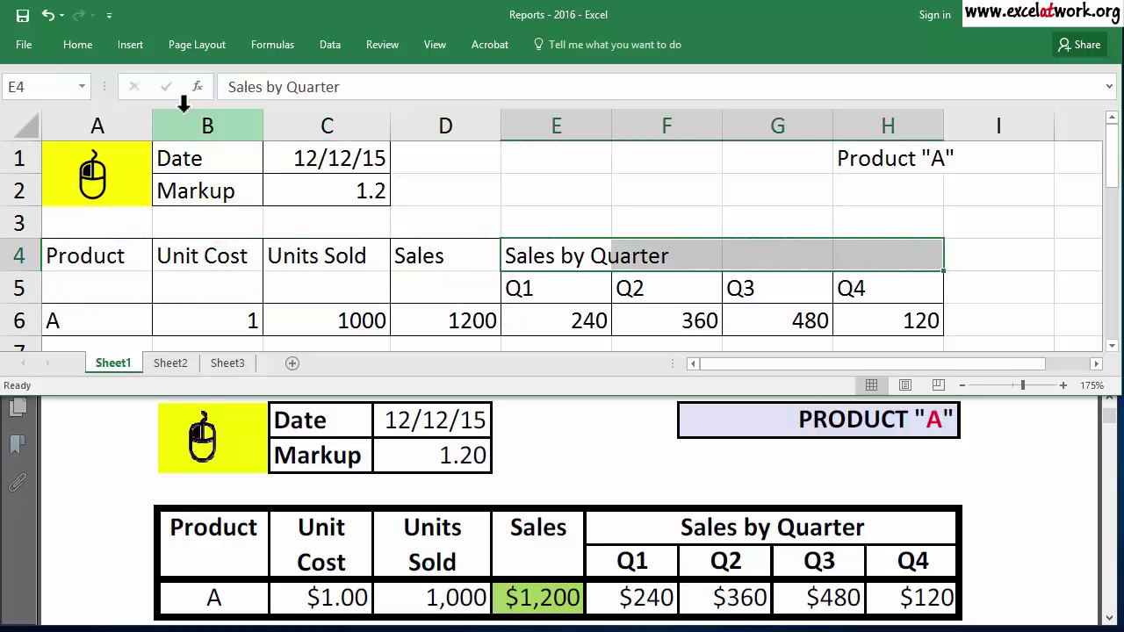
left_click(79, 46)
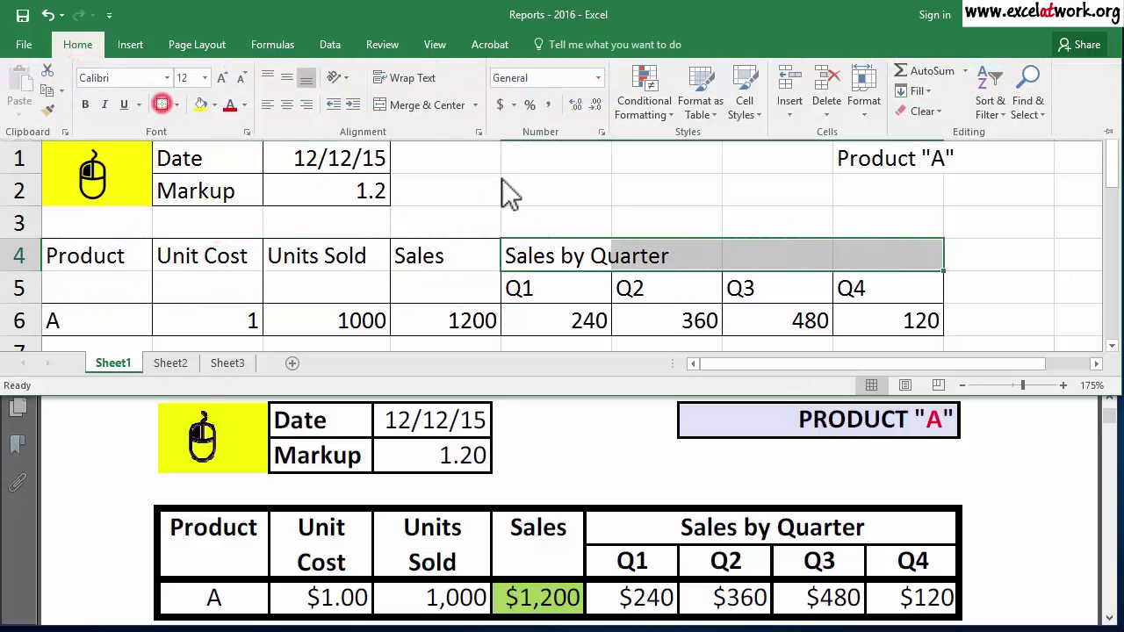
left_click(553, 176)
left_click(658, 188)
- Add outside borders around the Product "A" title range, G1:H1
left_click_drag(894, 158, 801, 165)
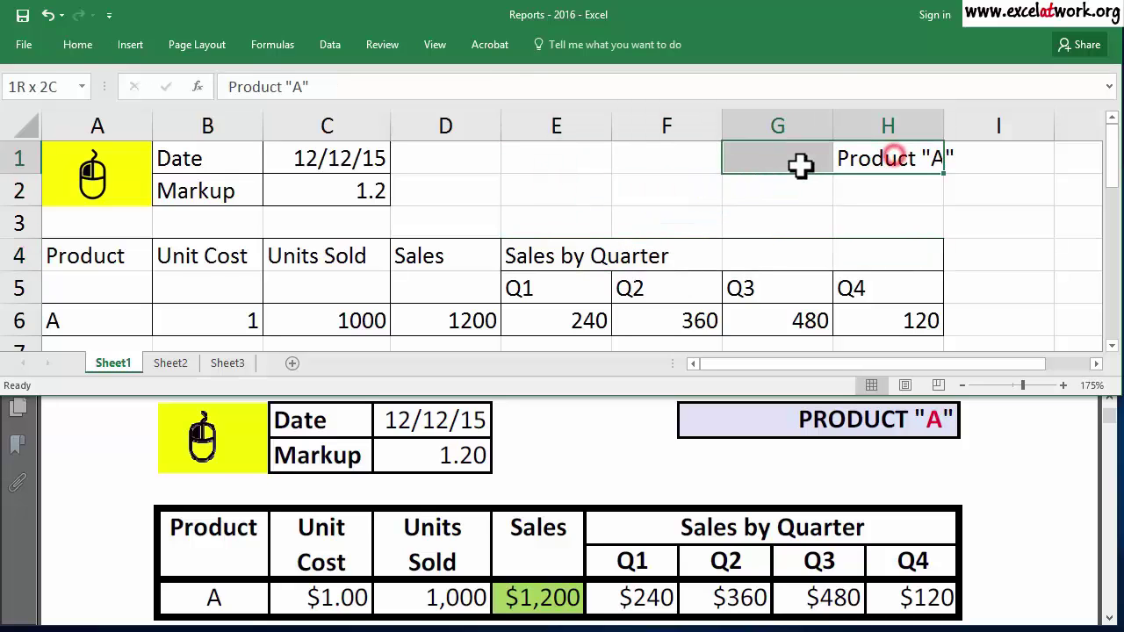
left_click(78, 44)
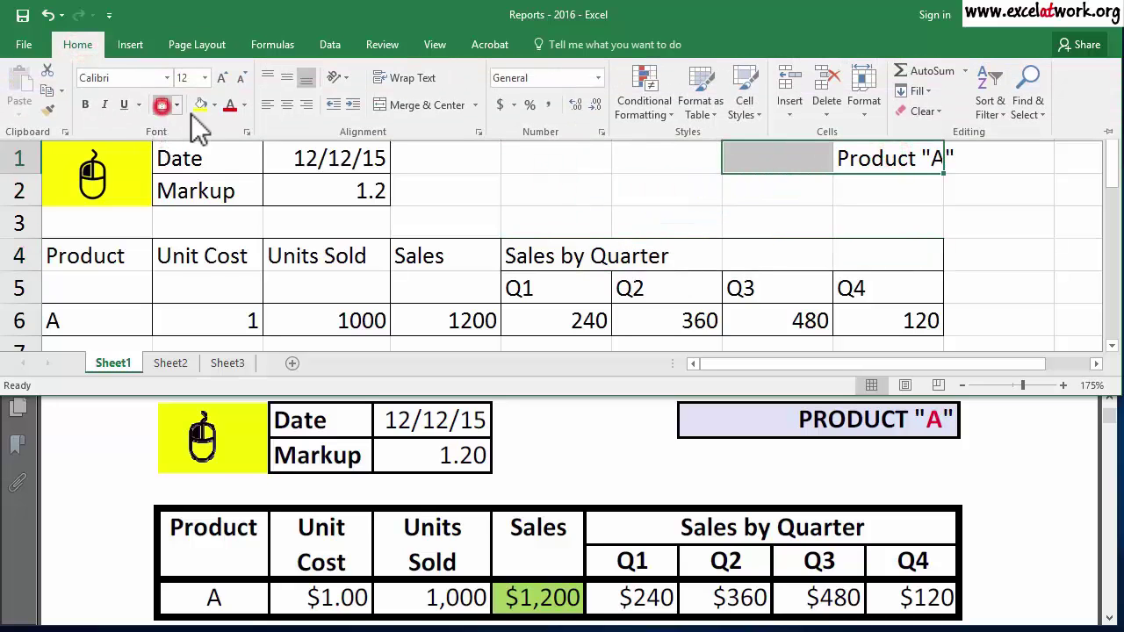
left_click(514, 182)
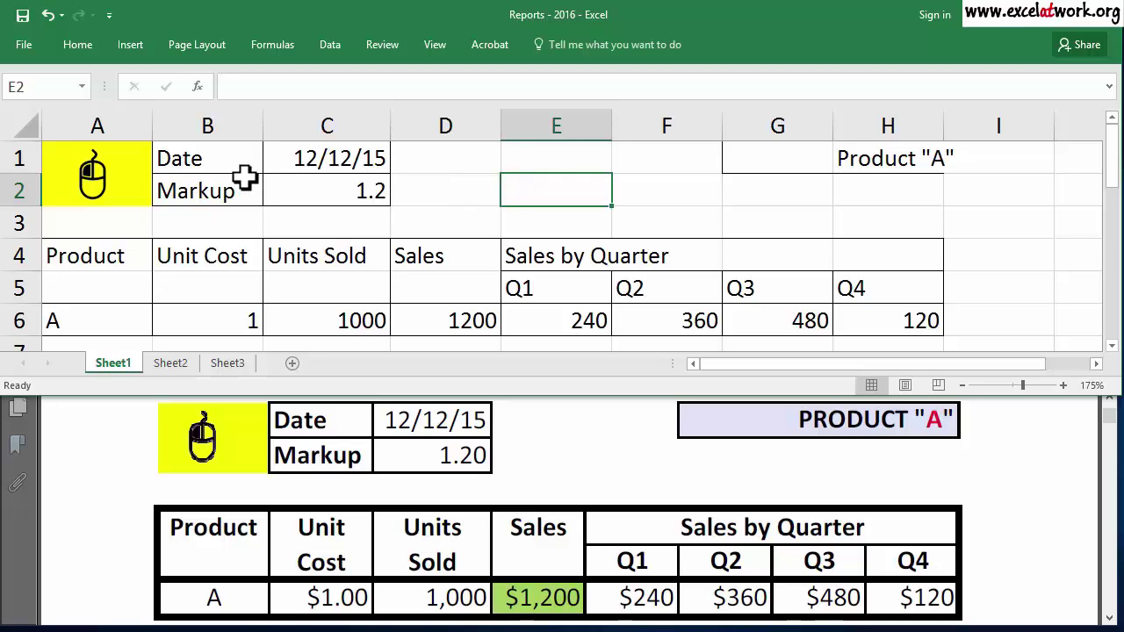
- Change the outer border of the Date and Markup block B1:C2 to a thick line, keeping the thin inner lines
left_click_drag(217, 161, 311, 184)
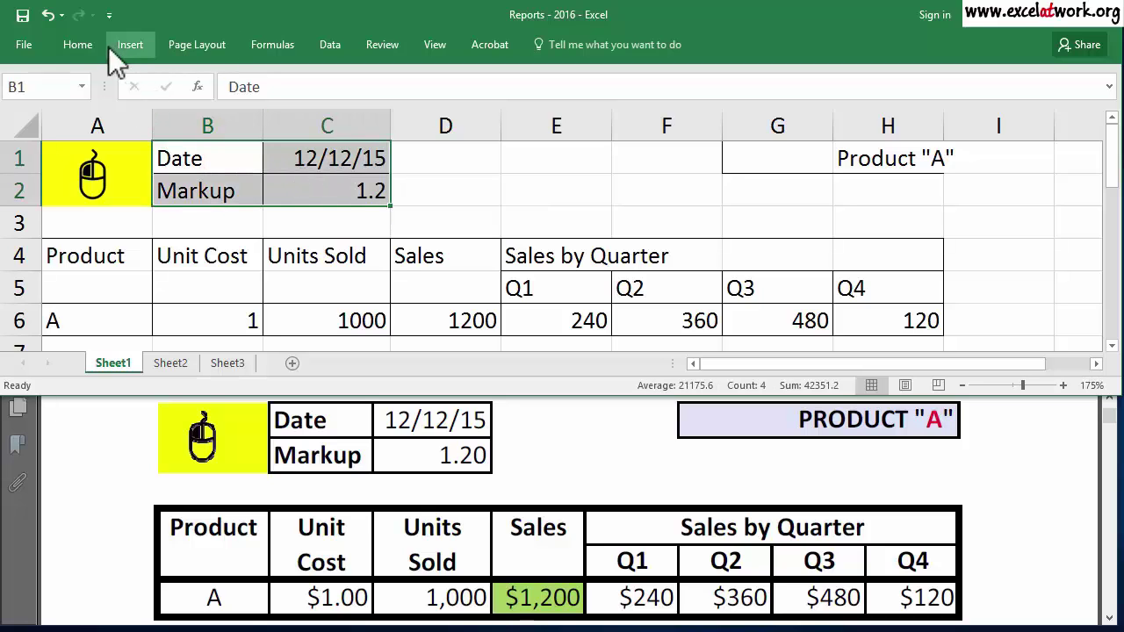
left_click(83, 45)
right_click(244, 167)
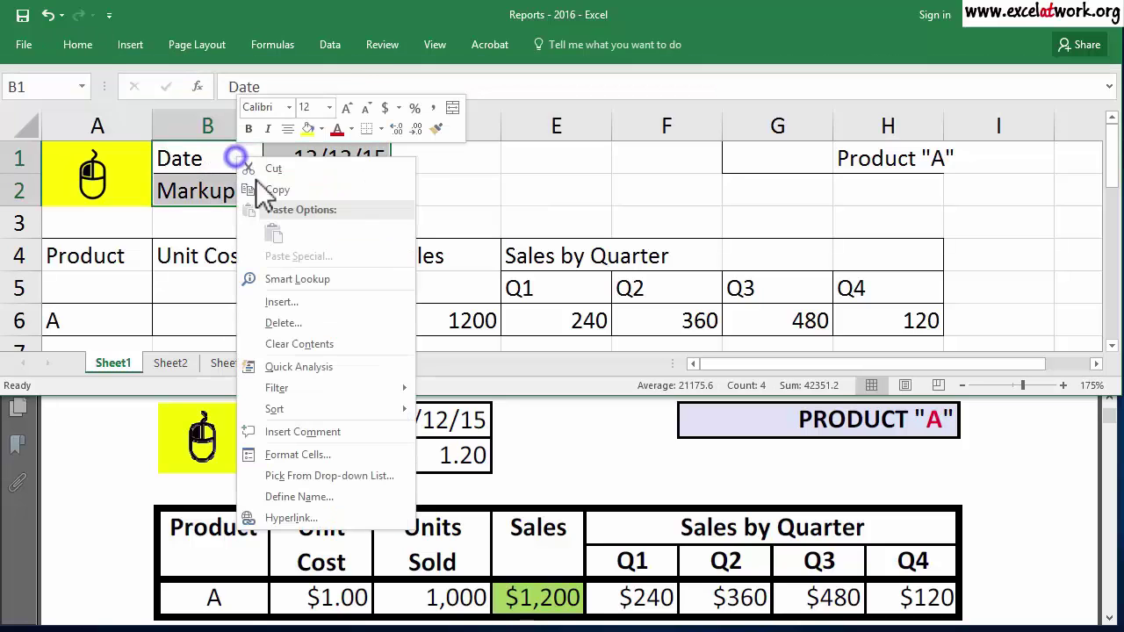
left_click(336, 460)
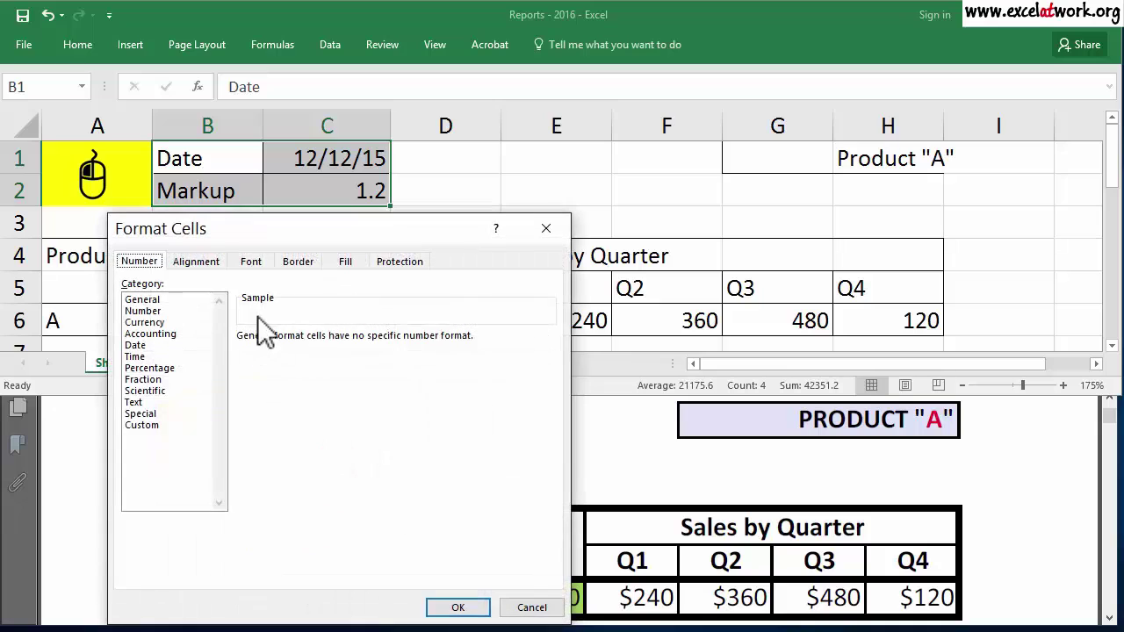
left_click(298, 261)
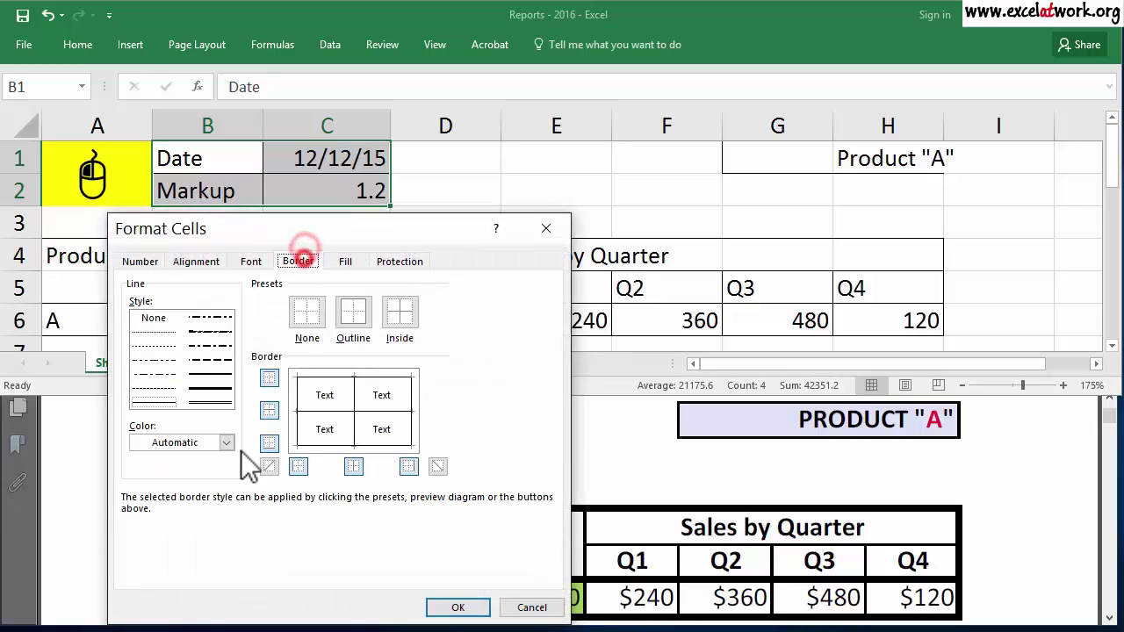
left_click(299, 386)
left_click(312, 377)
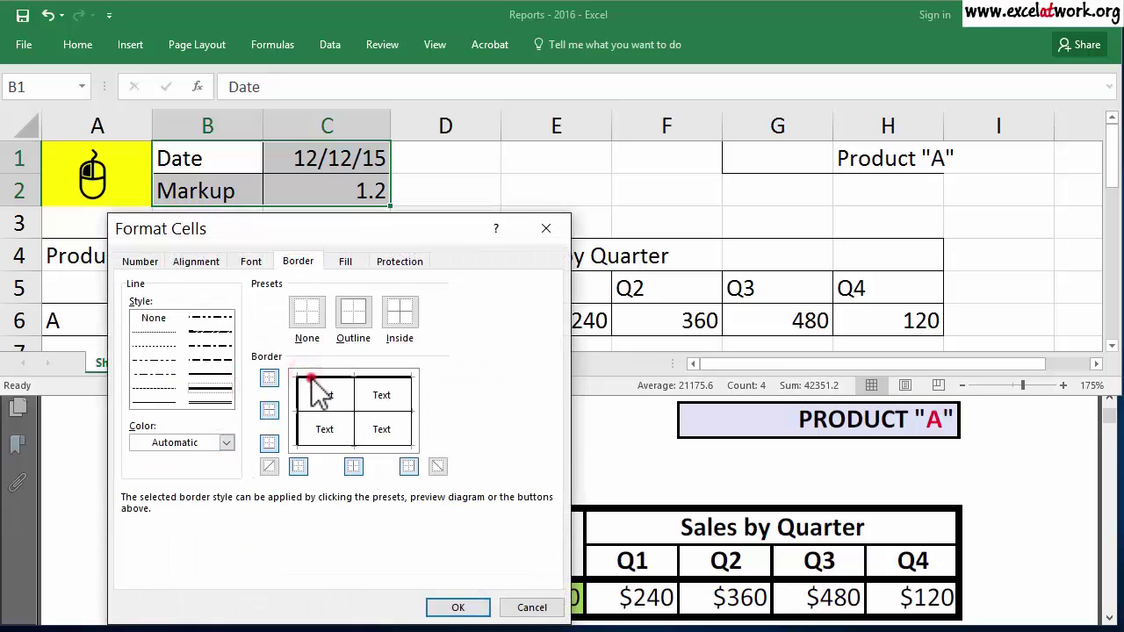
left_click(403, 443)
left_click(457, 607)
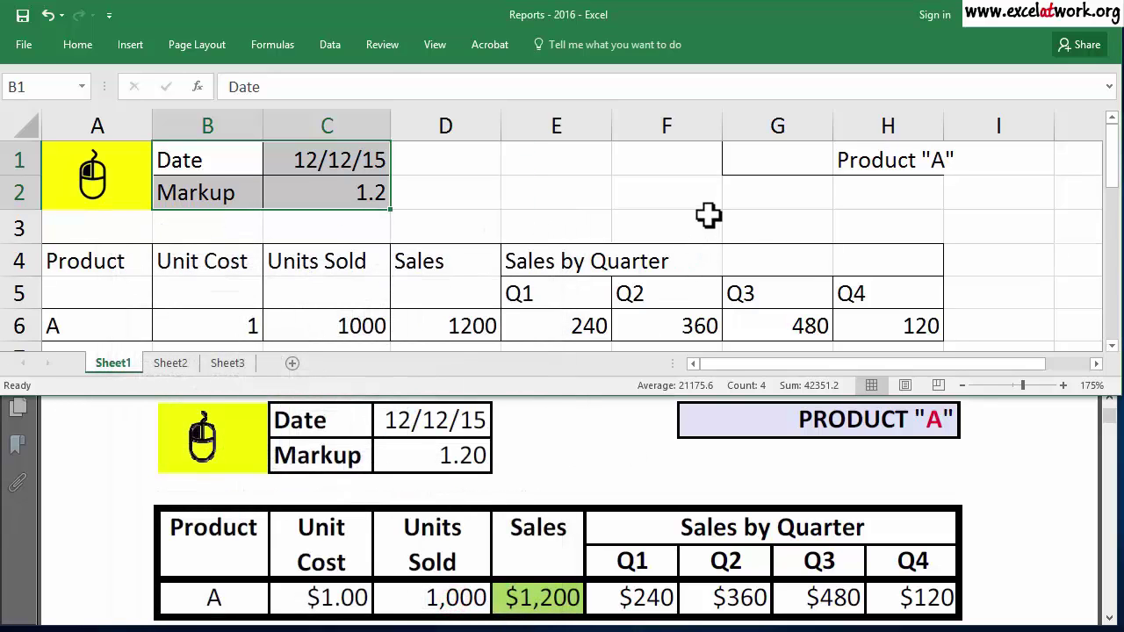
- Change all four outer edges of the Product "A" title range G1:H1 to a thick line
left_click_drag(765, 165, 849, 154)
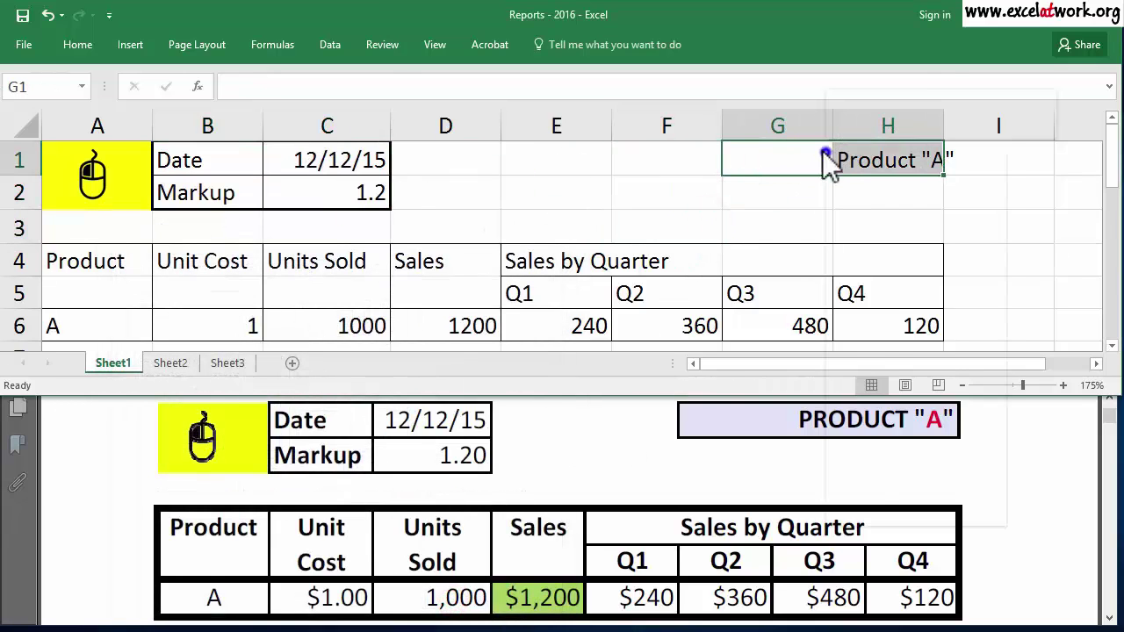
right_click(827, 164)
left_click(908, 453)
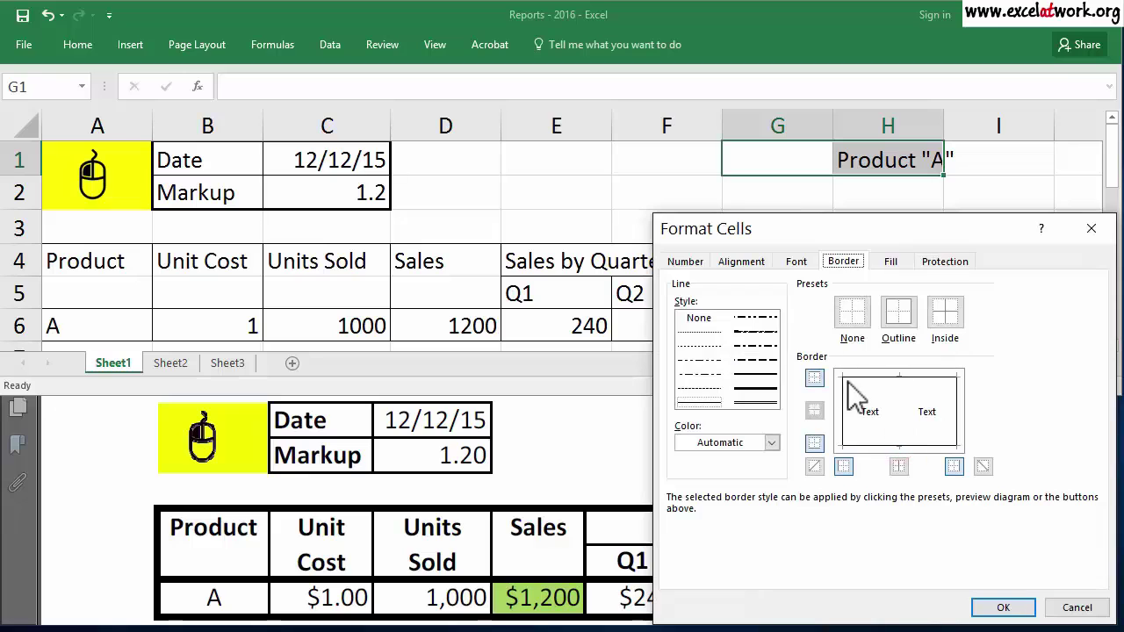
left_click(769, 392)
left_click(844, 399)
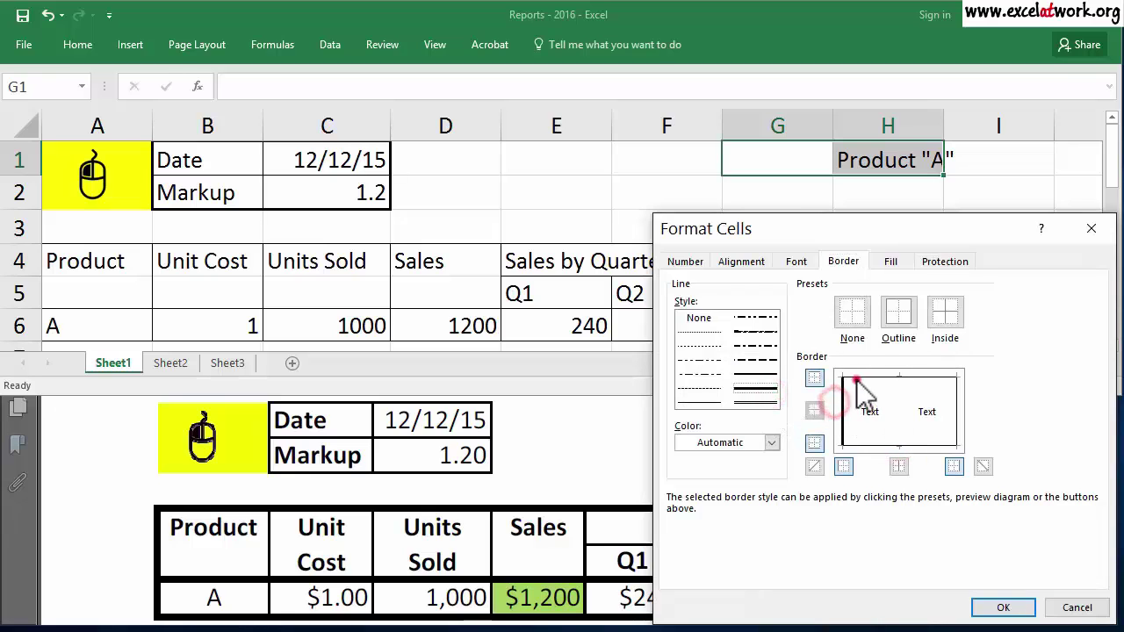
left_click(856, 379)
left_click(957, 411)
left_click(922, 446)
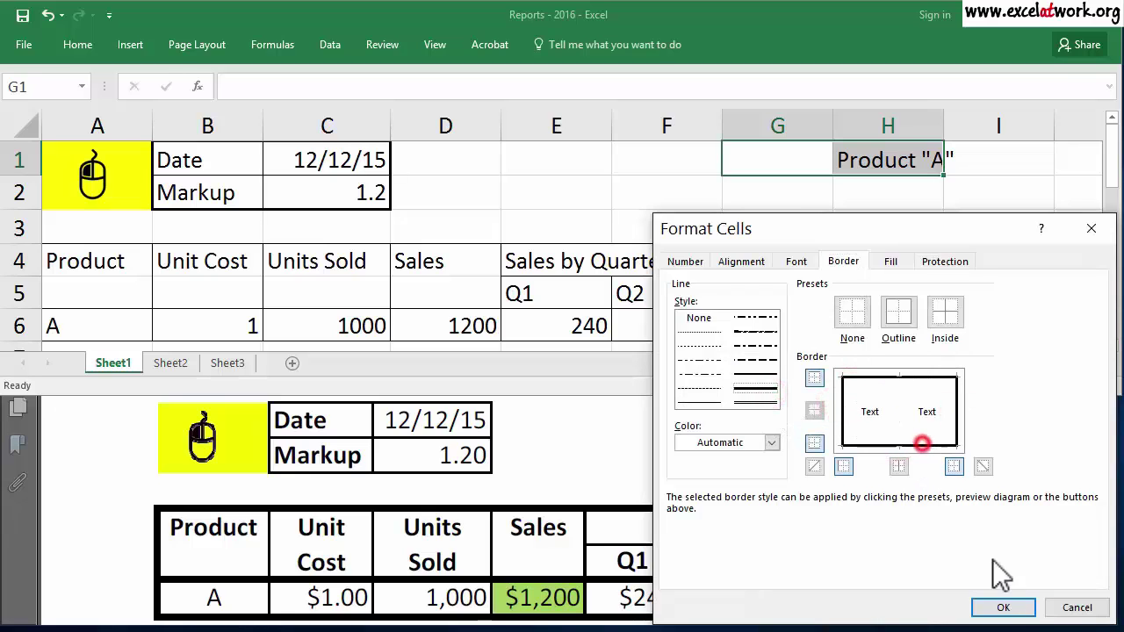
left_click(1010, 608)
left_click(735, 290)
- Change all four outer edges of the sales table A4:H6 to a thick line, keeping the thin inner lines
left_click_drag(112, 259, 864, 322)
right_click(864, 321)
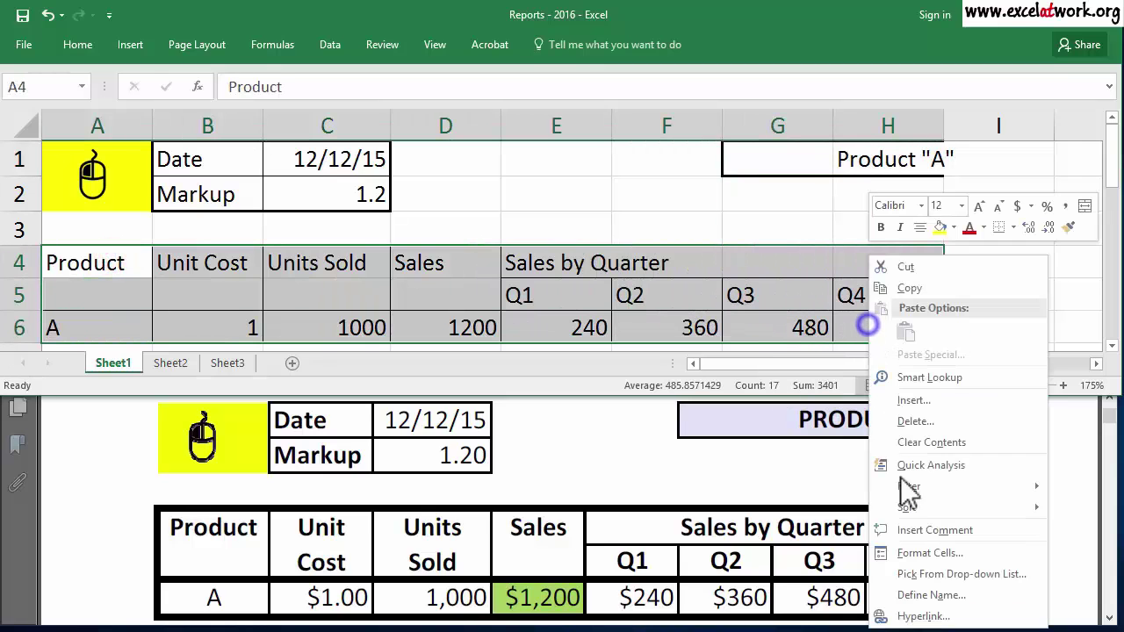
left_click(927, 549)
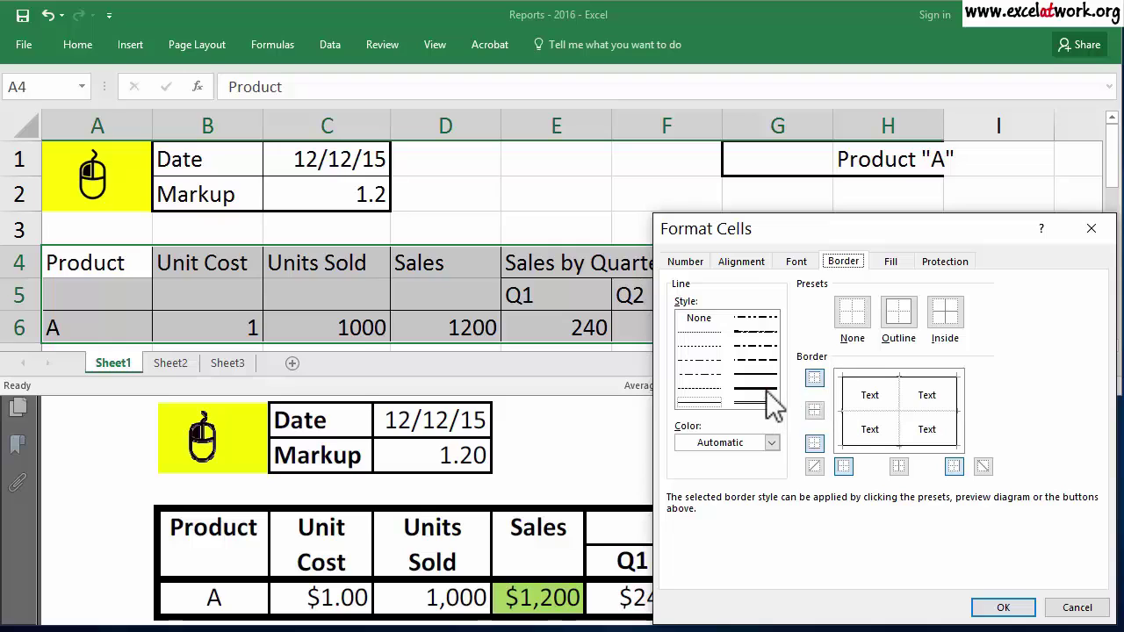
left_click(762, 389)
left_click(842, 409)
left_click(852, 376)
left_click(876, 446)
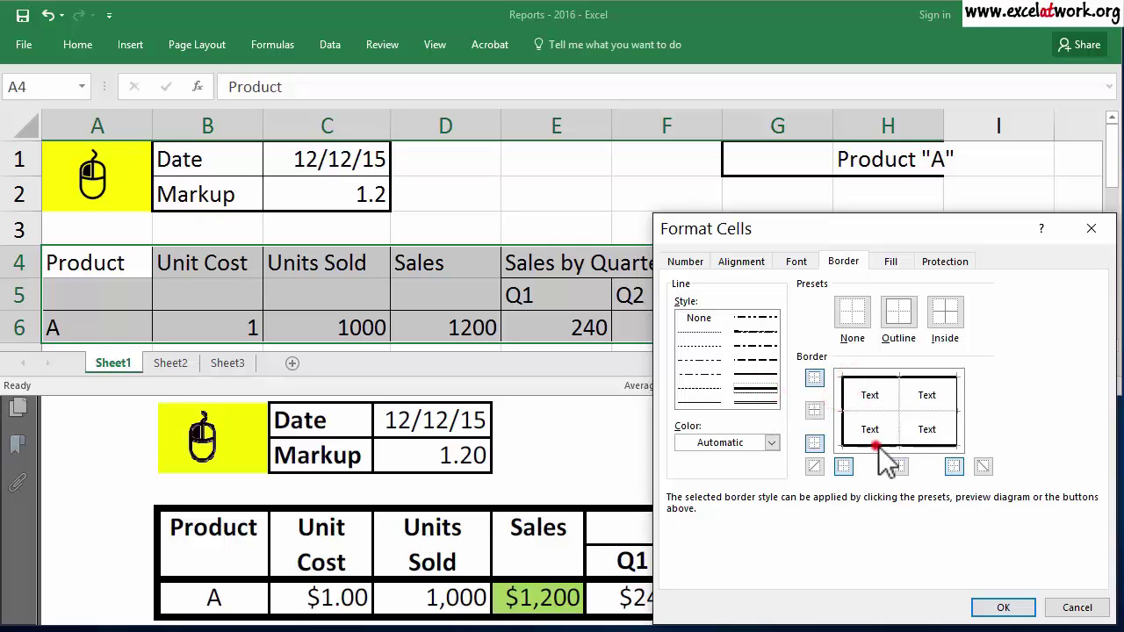
left_click(957, 426)
left_click(1003, 607)
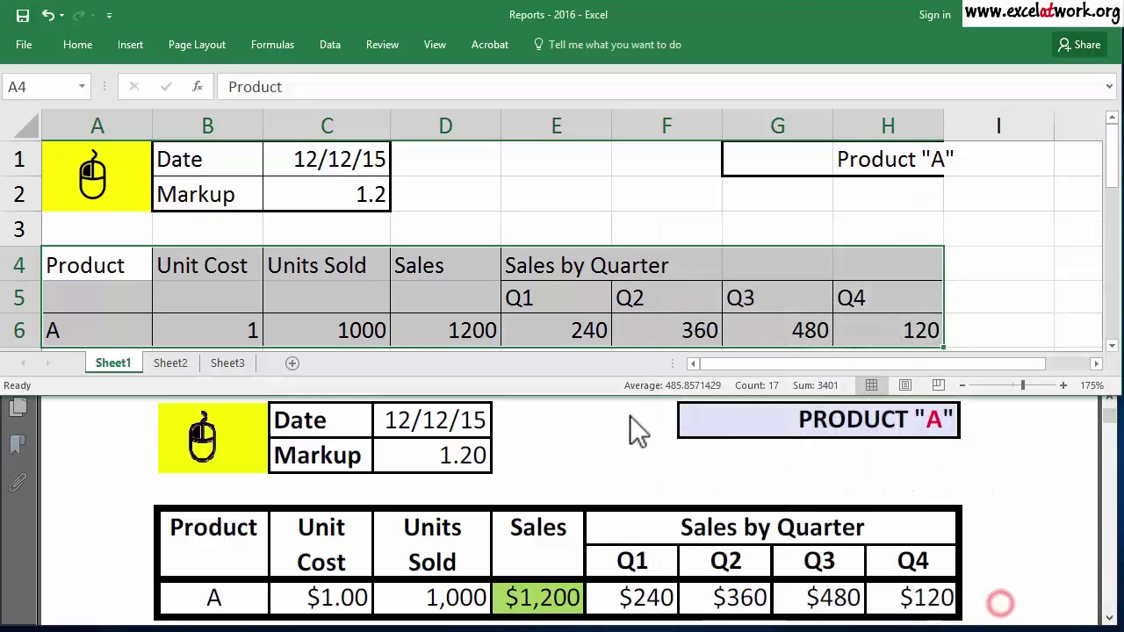
- Add a thick horizontal line between rows 5 and 6 of the sales table, across columns A to H
left_click(604, 307)
left_click_drag(114, 327, 890, 303)
right_click(890, 303)
left_click(948, 549)
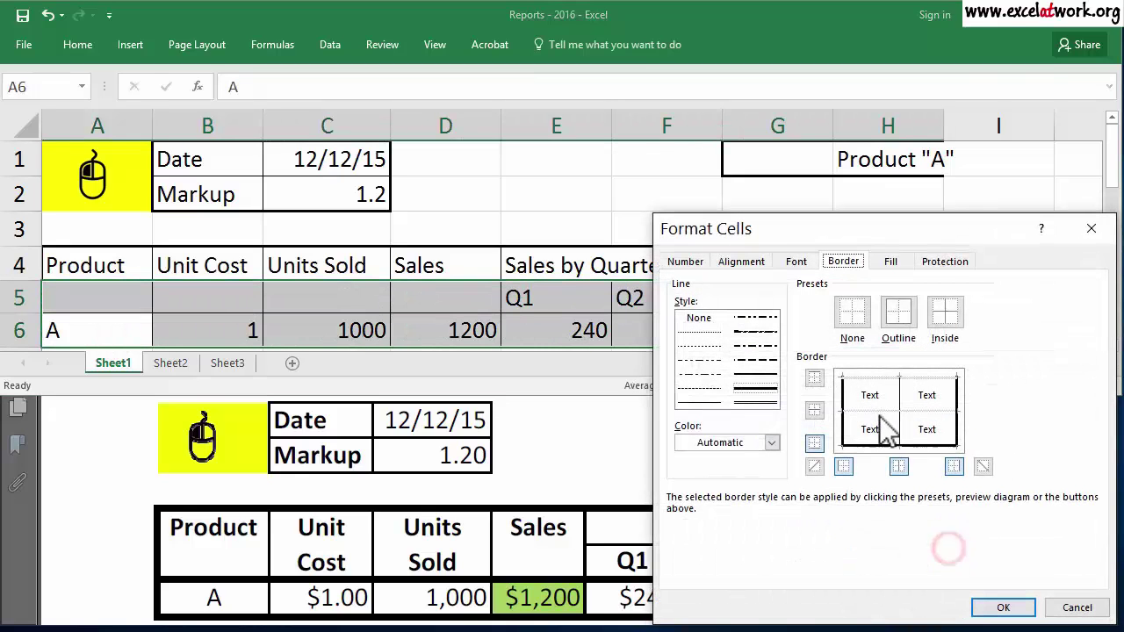
left_click(904, 427)
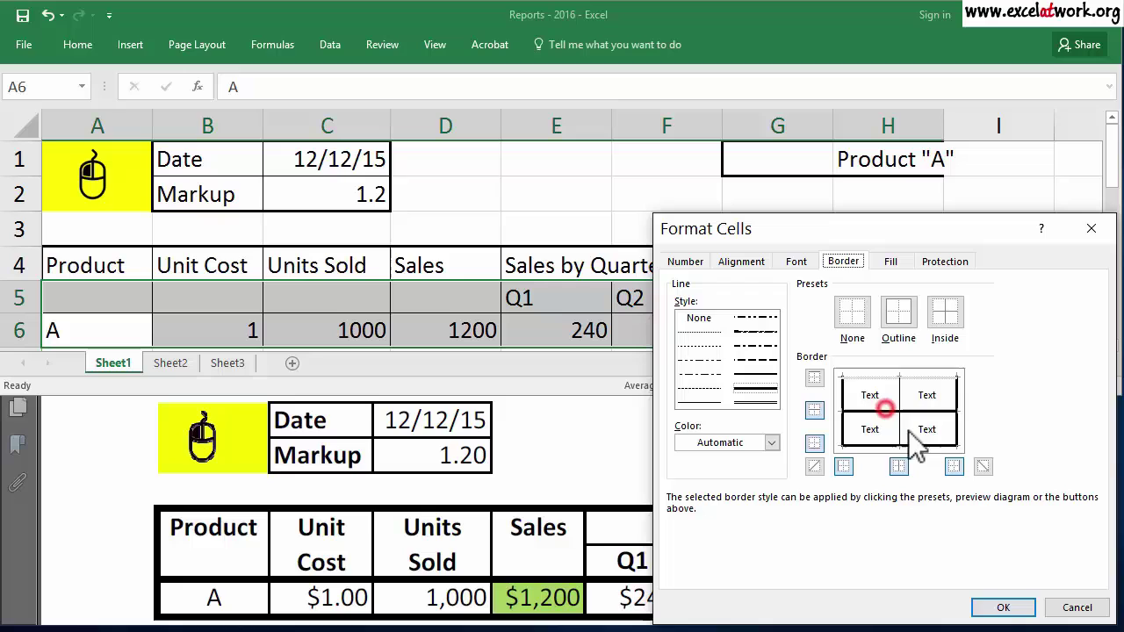
left_click(1002, 607)
left_click(595, 200)
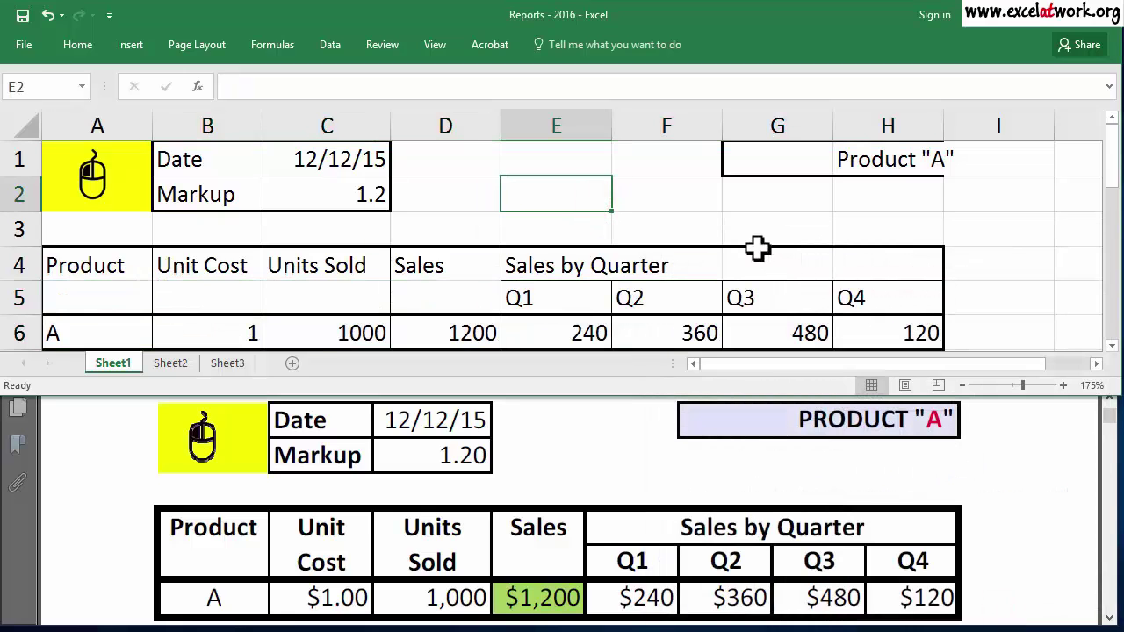
left_click(448, 395)
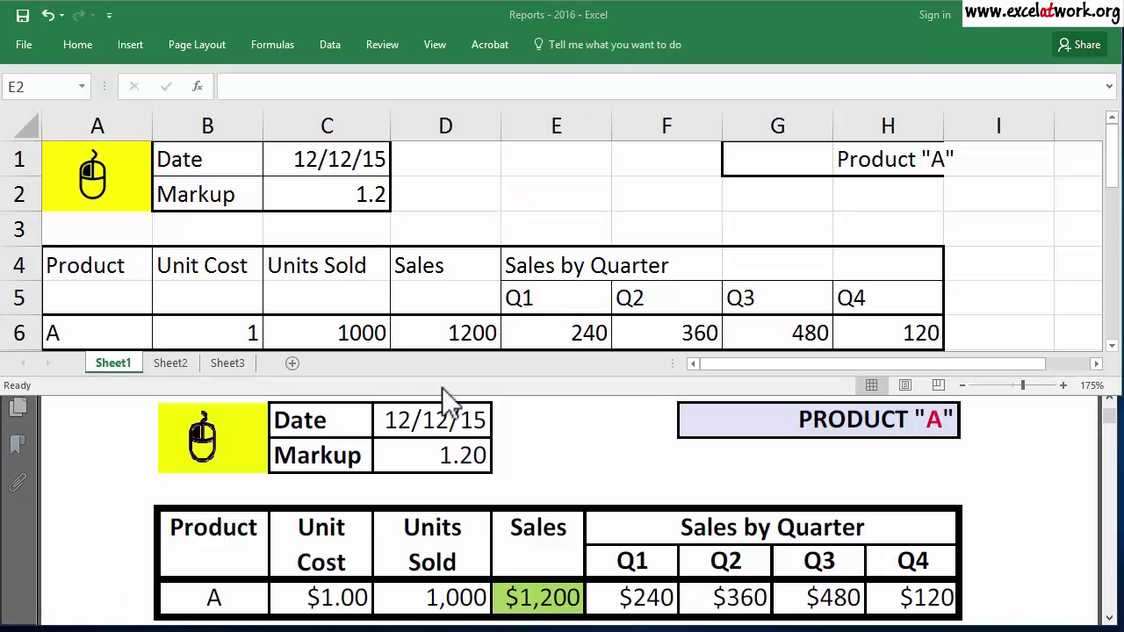
- Center the quarter labels Q1 to Q4 in E5:H5 and the column headings in A4:D4
left_click(572, 230)
left_click_drag(572, 298, 879, 306)
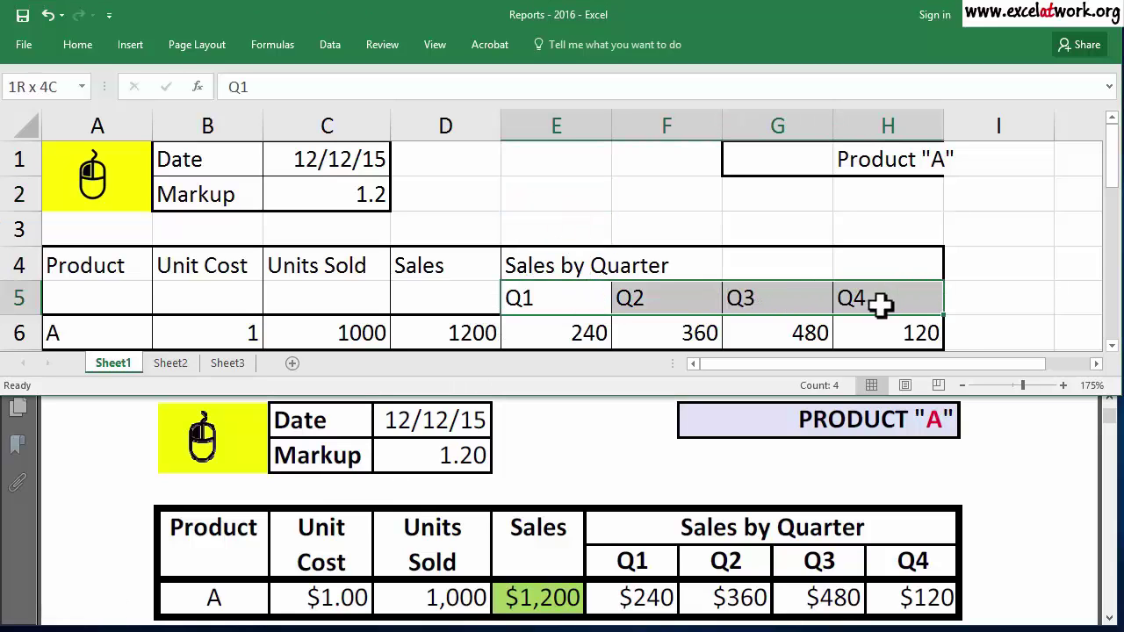
left_click(77, 44)
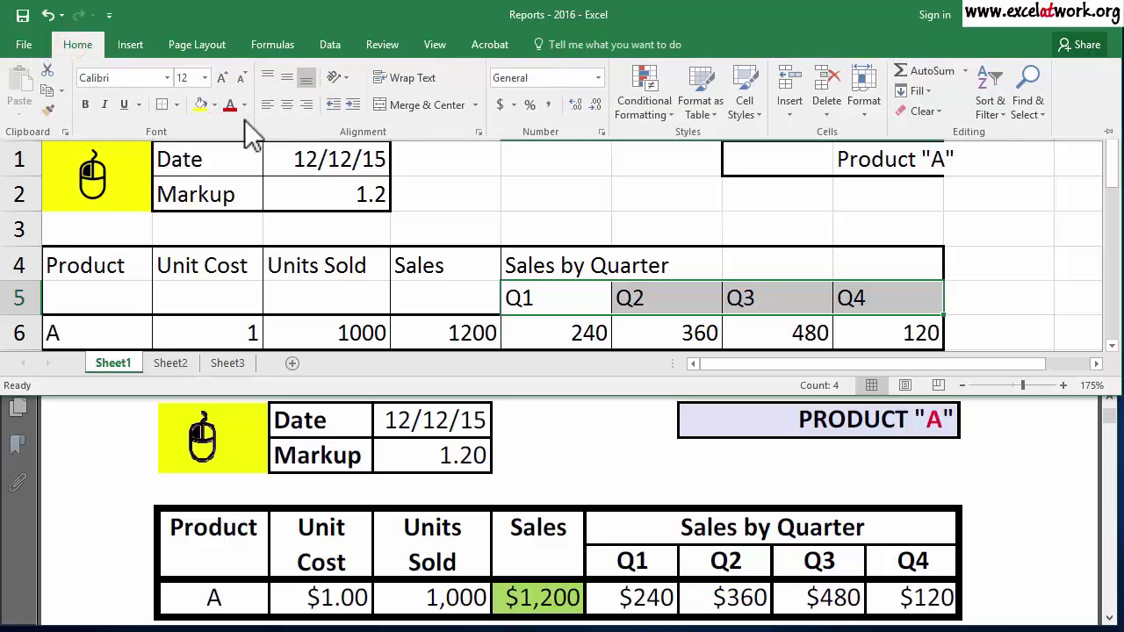
left_click(299, 104)
left_click_drag(422, 266, 143, 224)
left_click(77, 44)
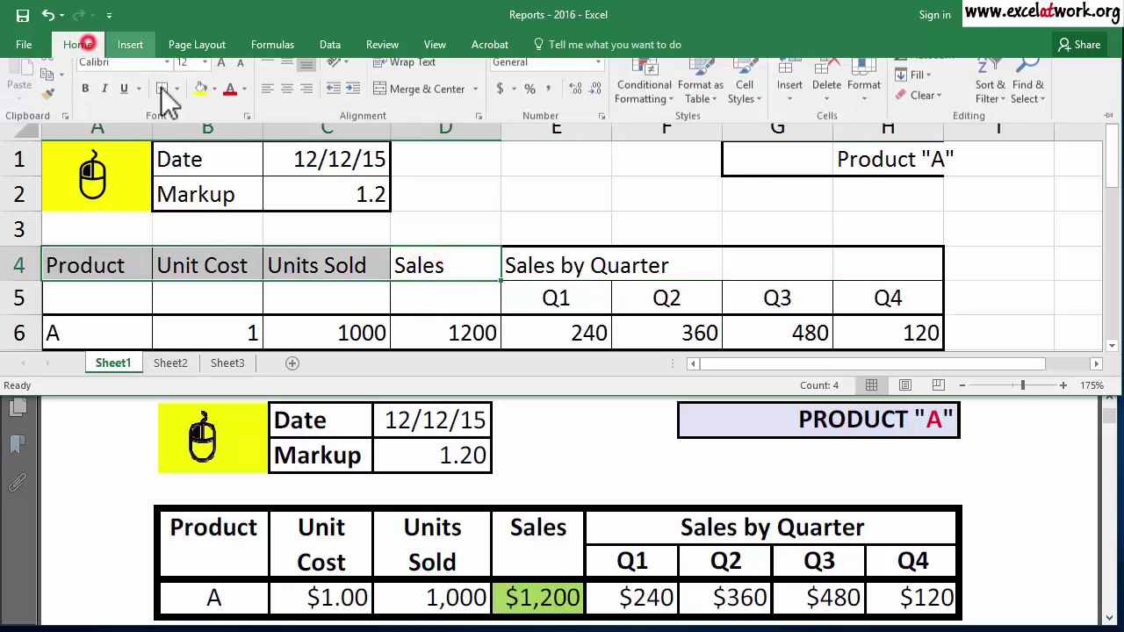
left_click(287, 104)
- Center the Sales by Quarter heading horizontally across E4:H4 without merging the cells
left_click_drag(539, 272, 862, 265)
right_click(862, 265)
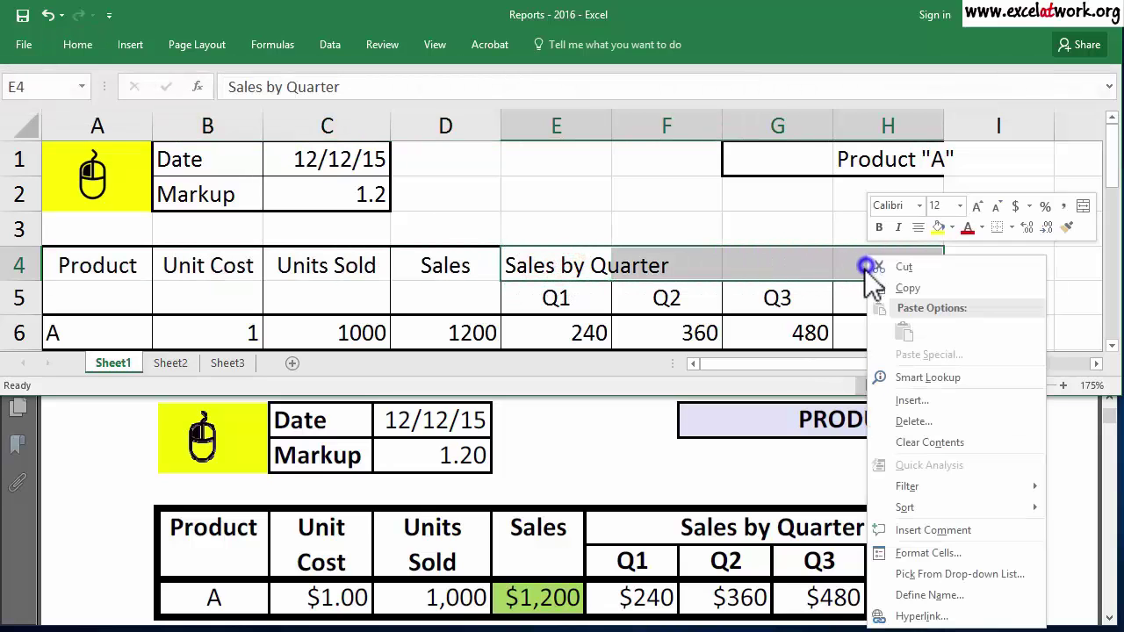
left_click(953, 556)
left_click(743, 261)
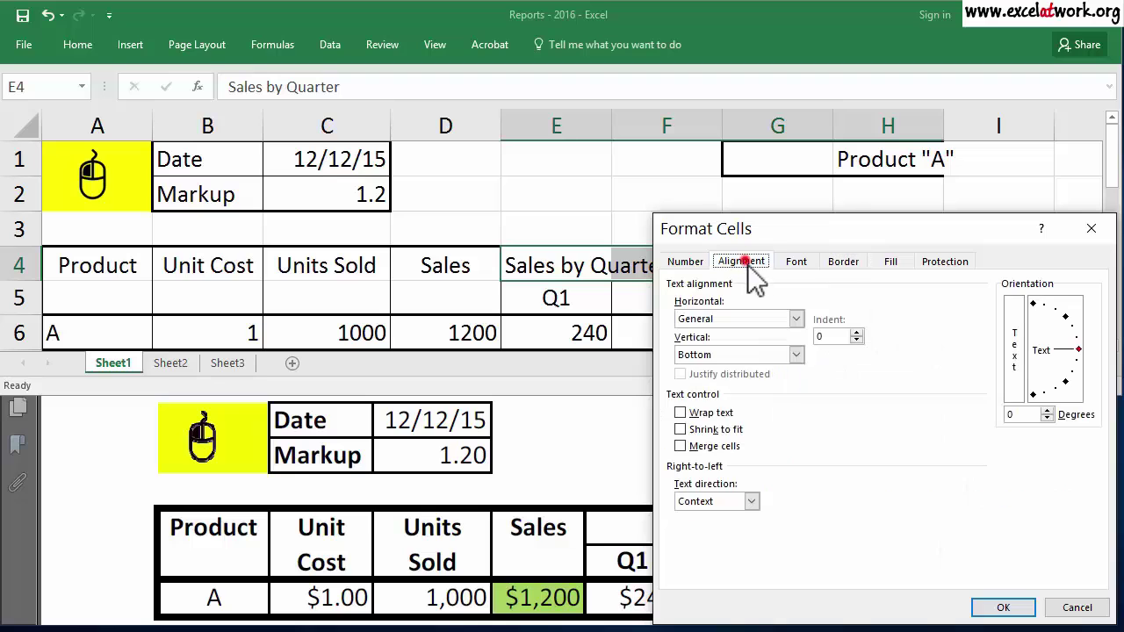
left_click(795, 319)
left_click(781, 426)
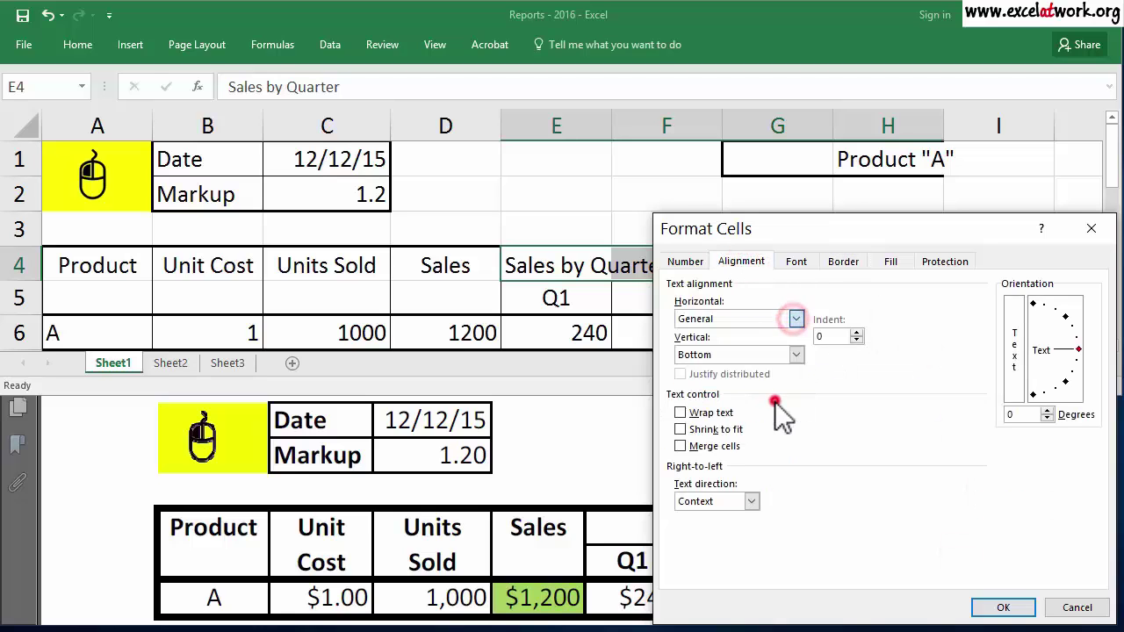
left_click(1005, 613)
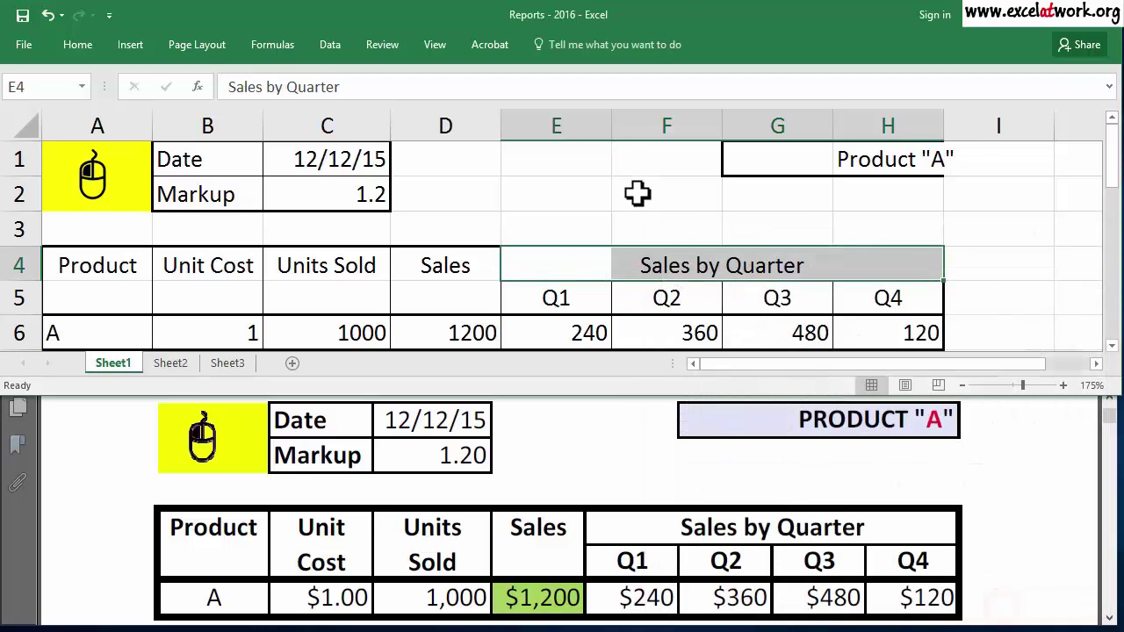
left_click(630, 201)
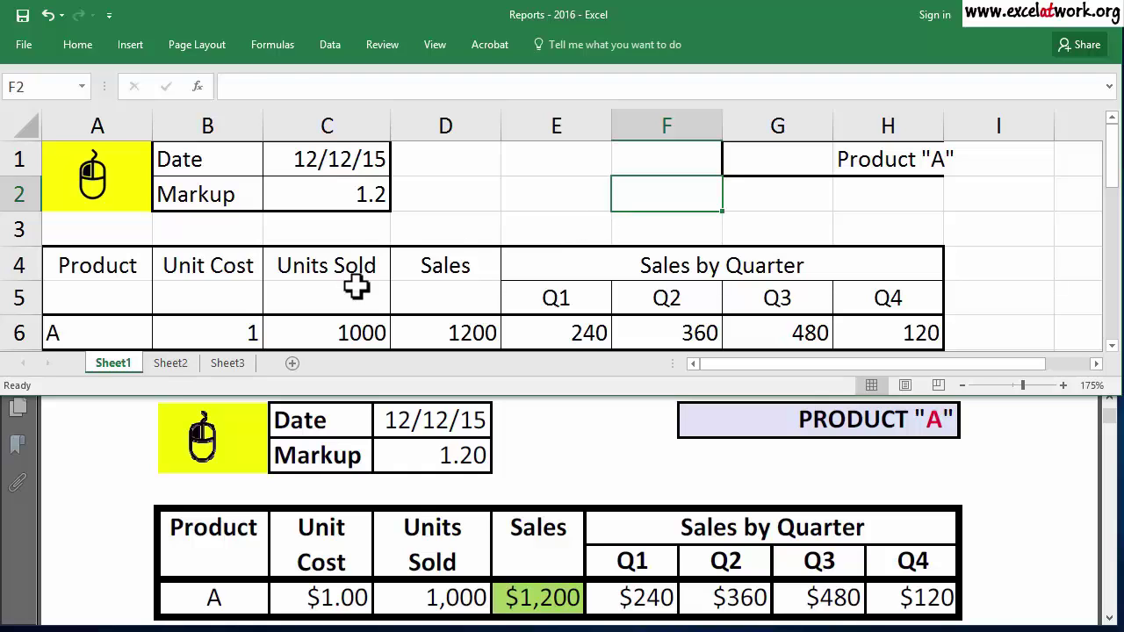
- Split the Units Sold heading over two cells, leaving Units in C4 and entering Sold in C5
left_click(349, 262)
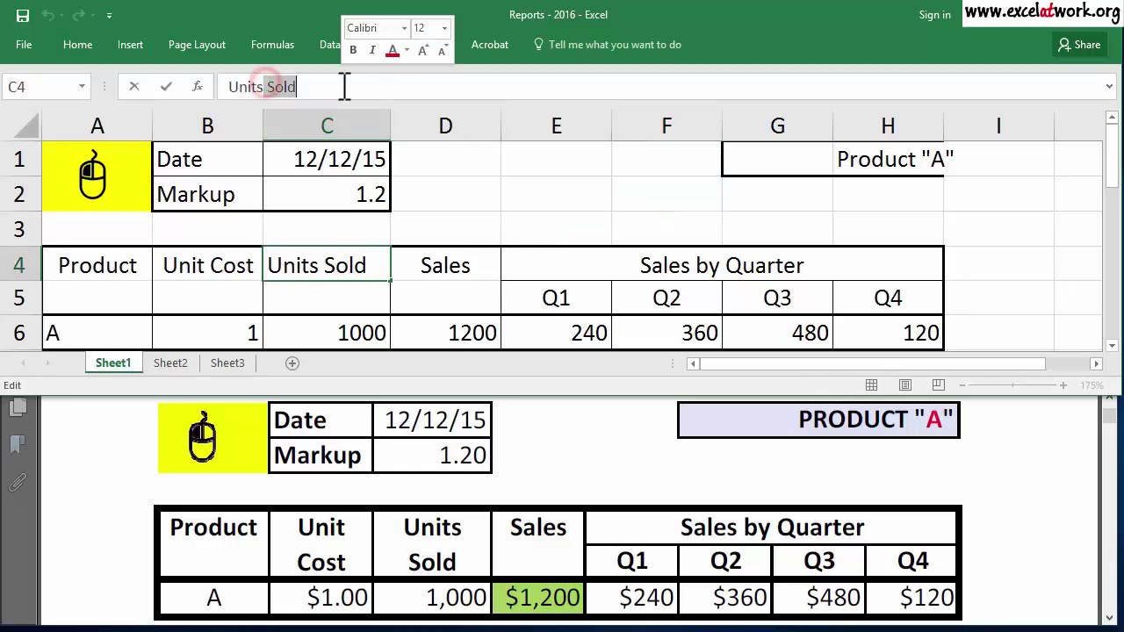
key("BackSpace")
key("BackSpace")
key("BackSpace")
key("BackSpace")
key("BackSpace")
key("Return")
type("Sold")
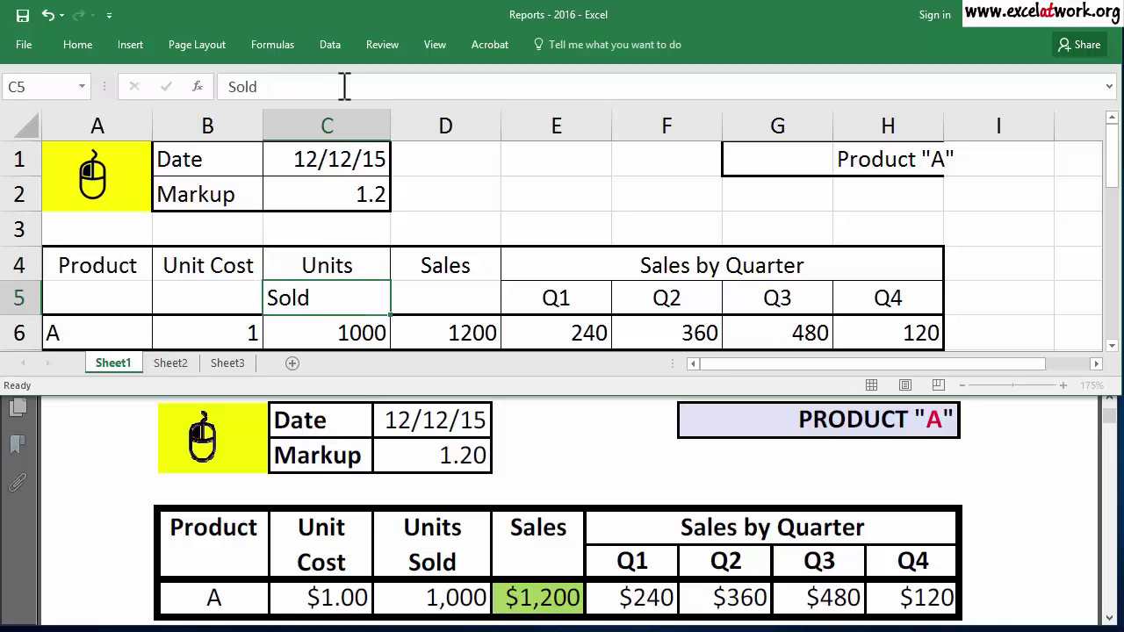
key("Return")
- Center the word Sold horizontally in cell C5
left_click(313, 303)
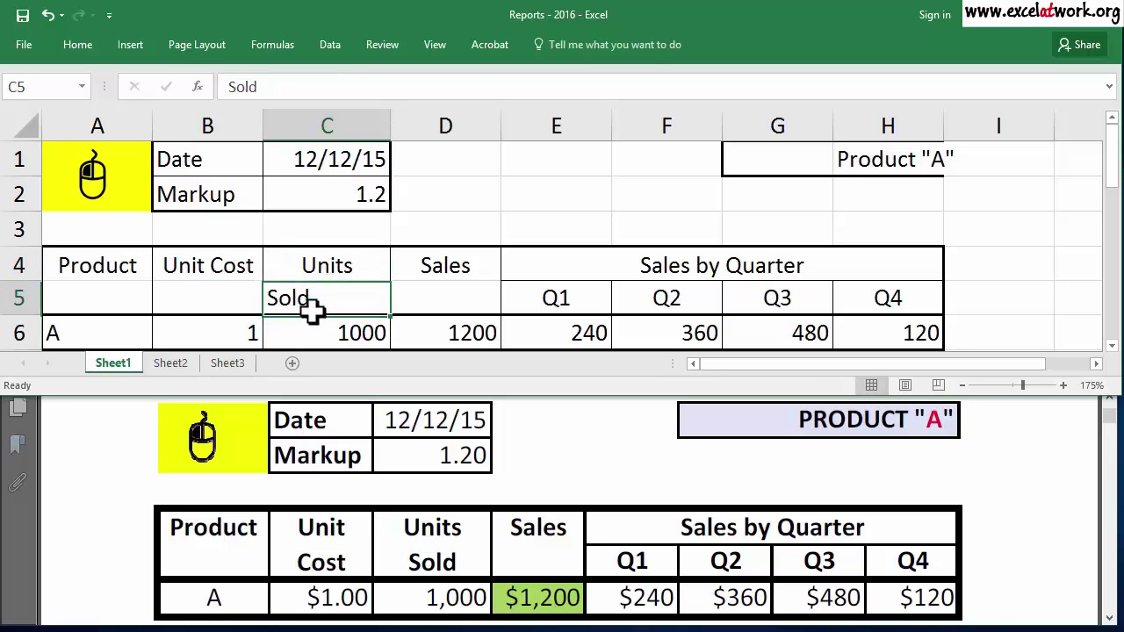
left_click(82, 44)
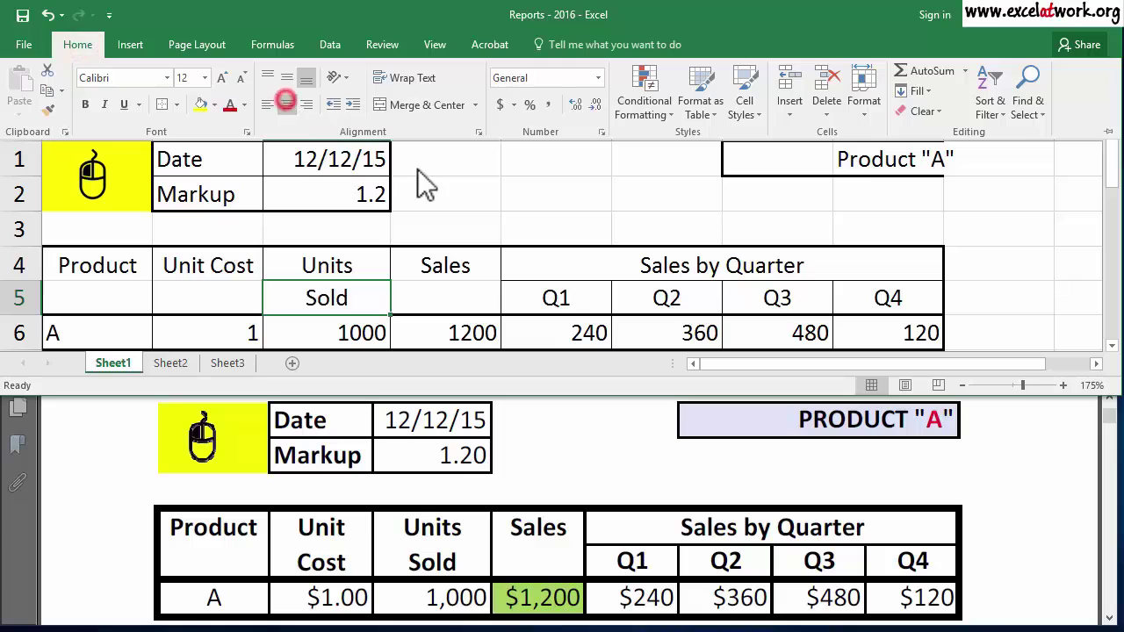
left_click(477, 181)
left_click(487, 193)
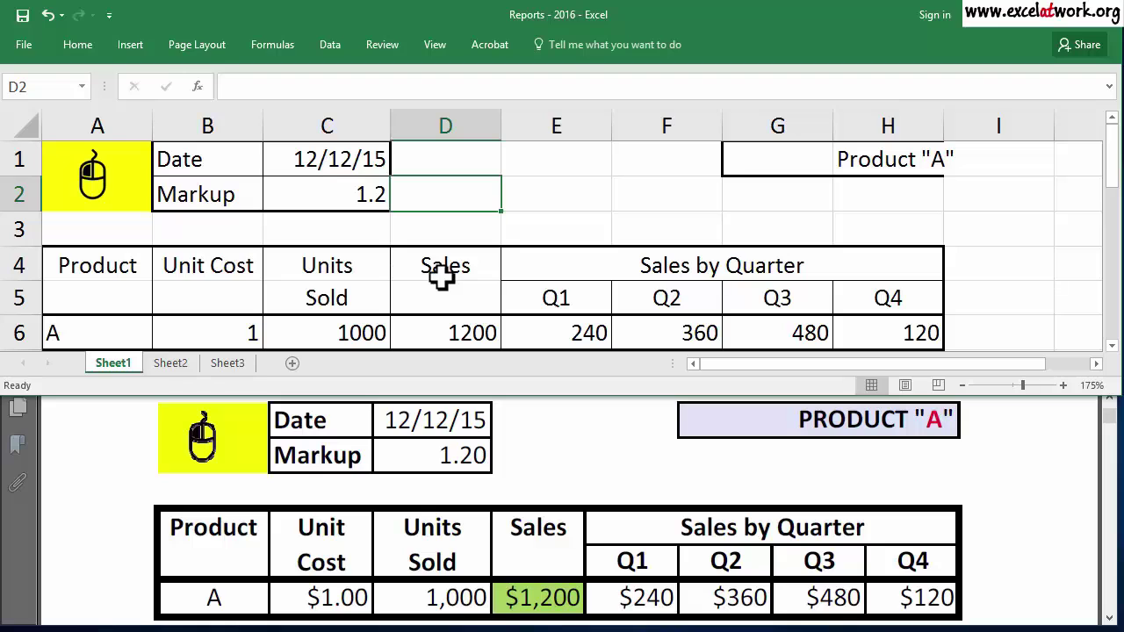
- Merge the Unit Cost heading cells B4:B5 and turn on text wrapping for them
left_click_drag(215, 270, 214, 297)
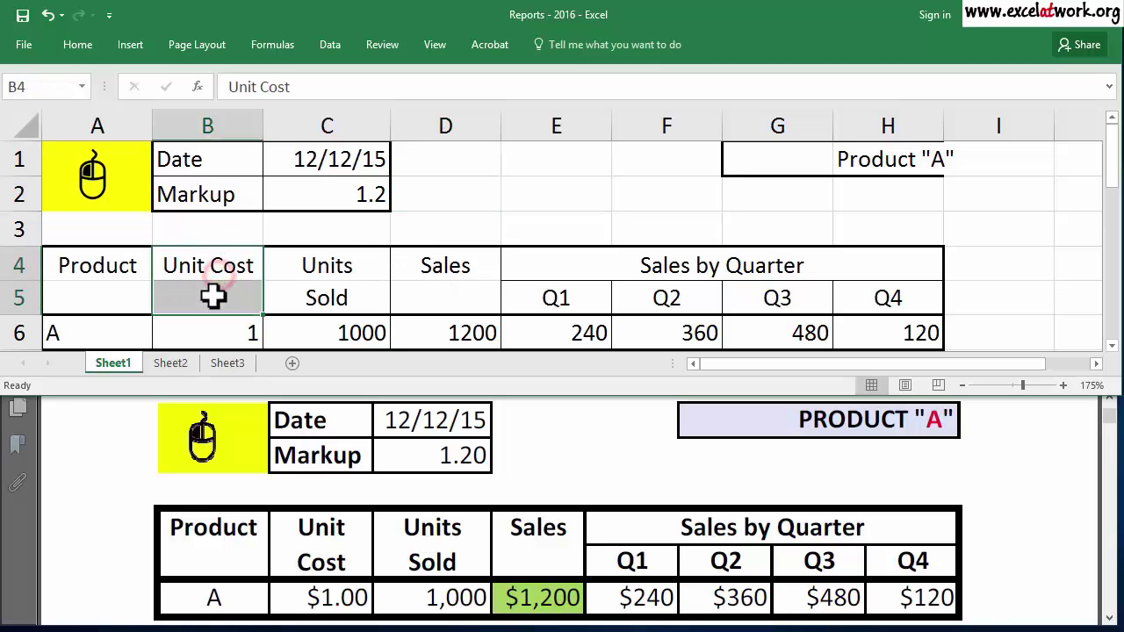
left_click(84, 45)
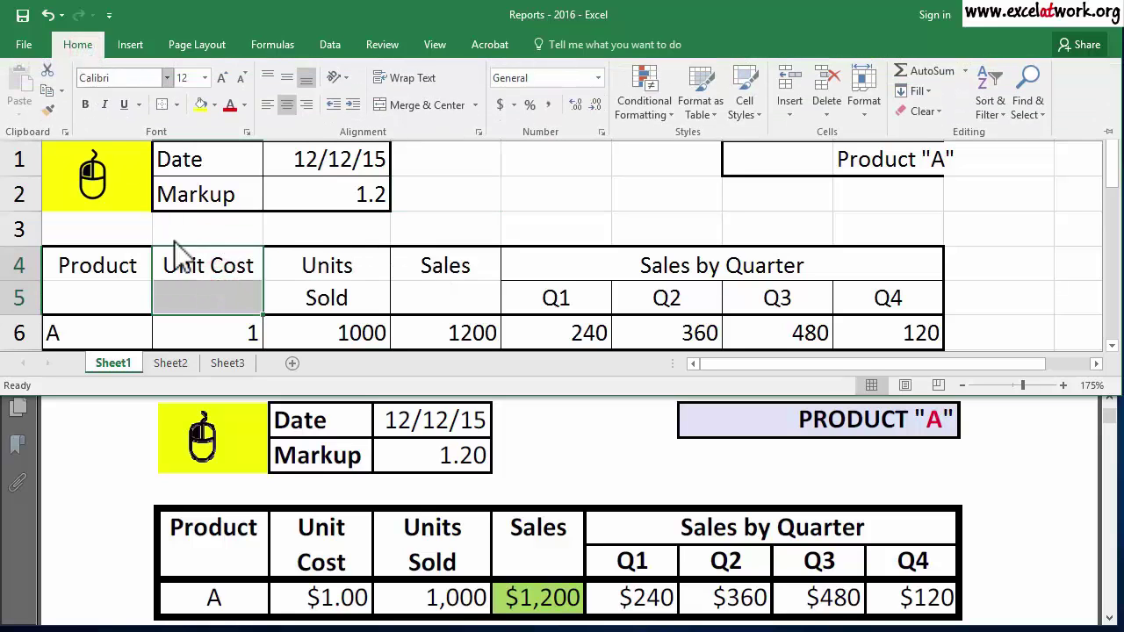
right_click(198, 282)
left_click(309, 553)
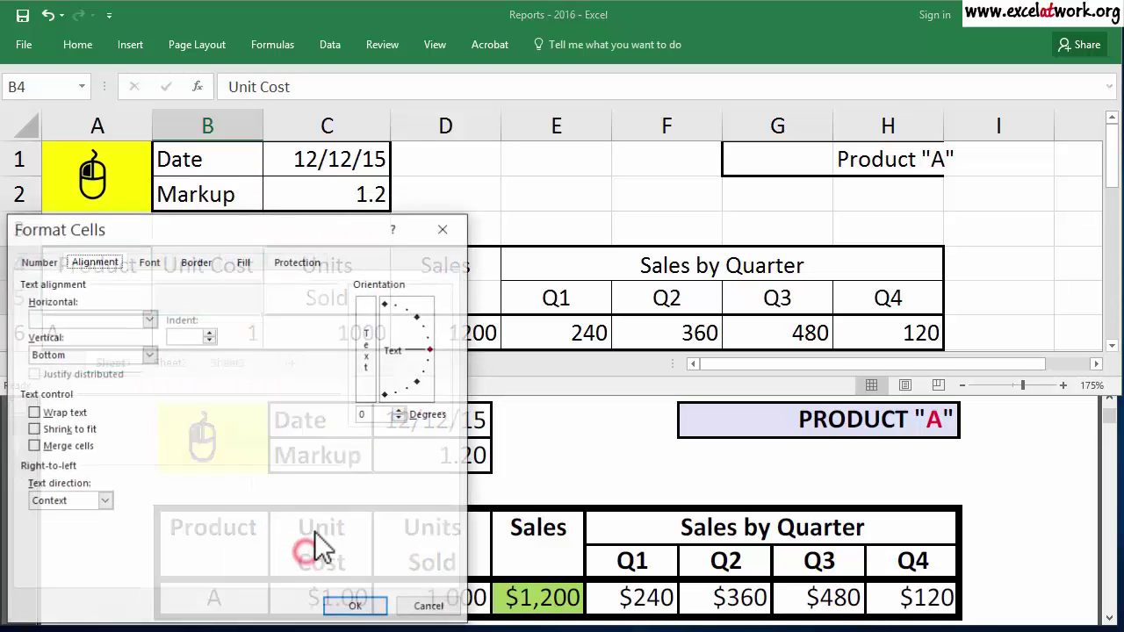
left_click_drag(334, 251, 537, 128)
left_click(248, 292)
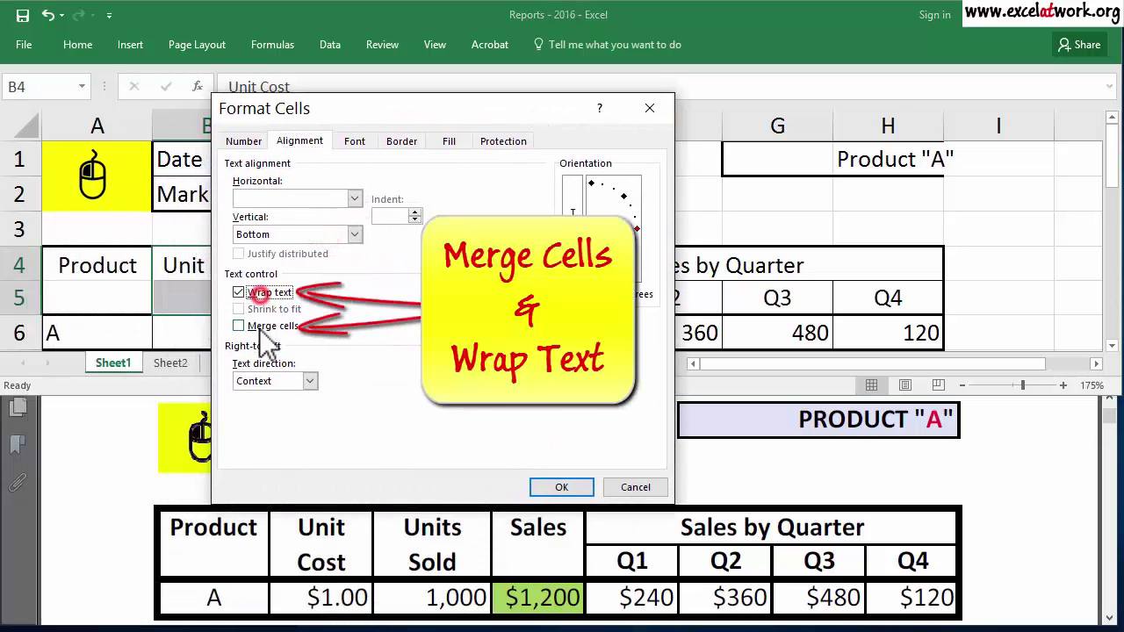
left_click(262, 326)
left_click(561, 488)
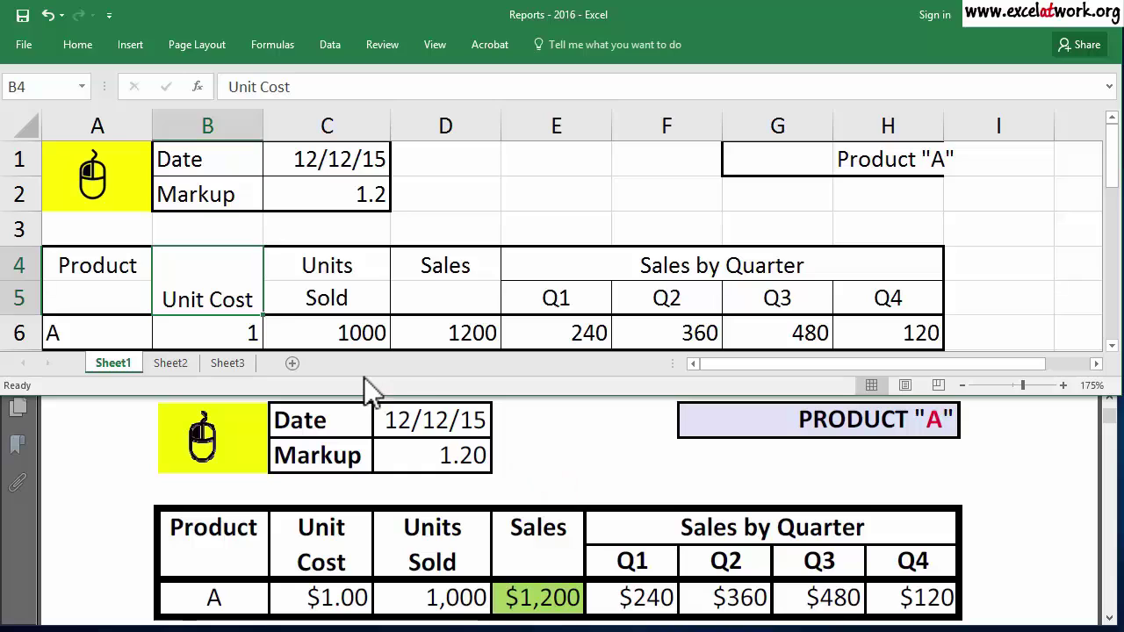
left_click(457, 189)
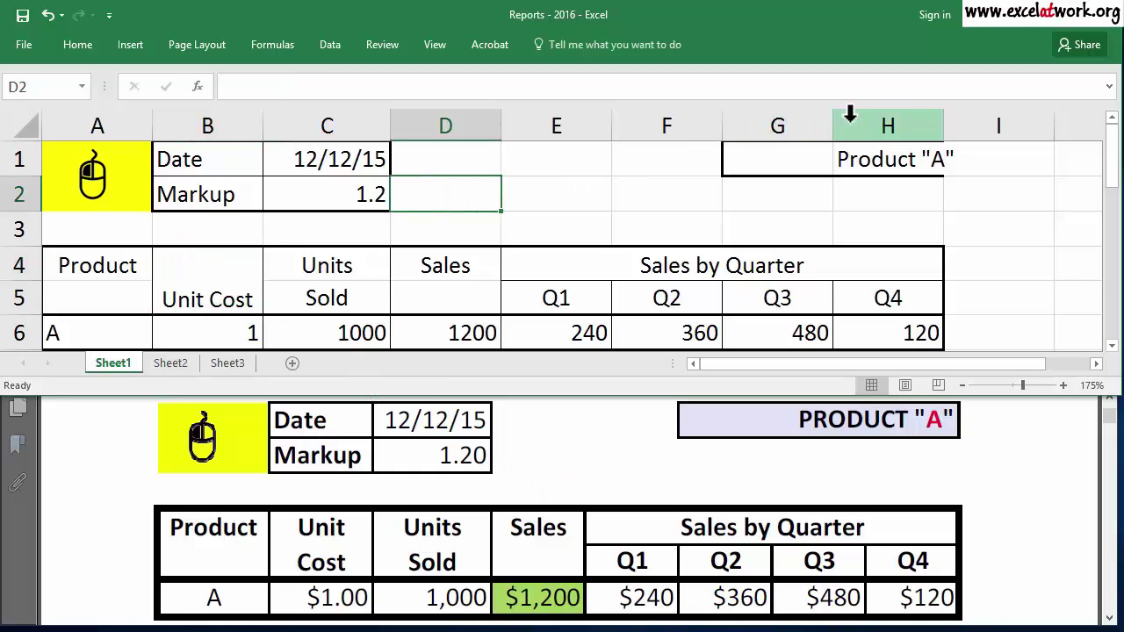
- Narrow columns B through H equally so Unit Cost wraps onto two lines, and autofit column C to show the full date
left_click_drag(850, 126, 245, 124)
left_click(296, 185)
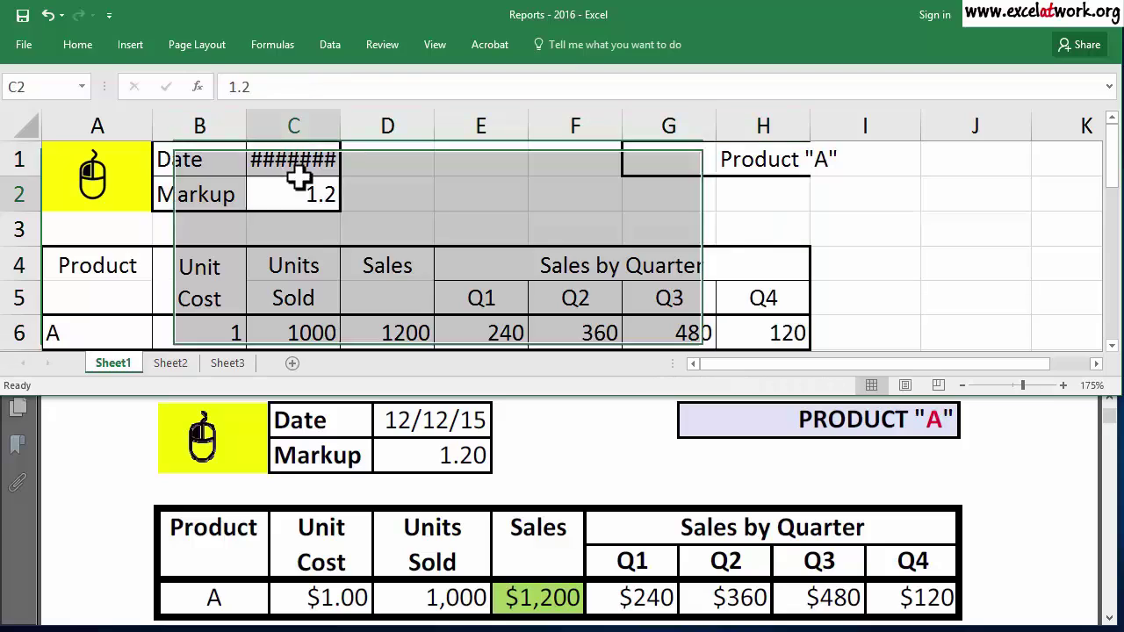
double_click(343, 125)
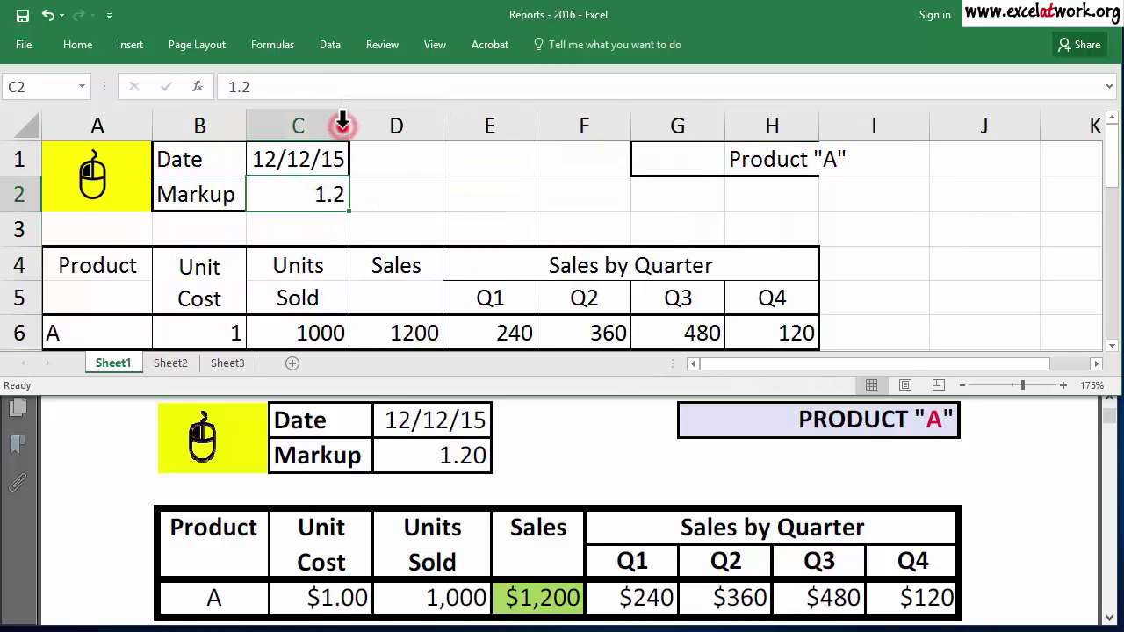
left_click(394, 198)
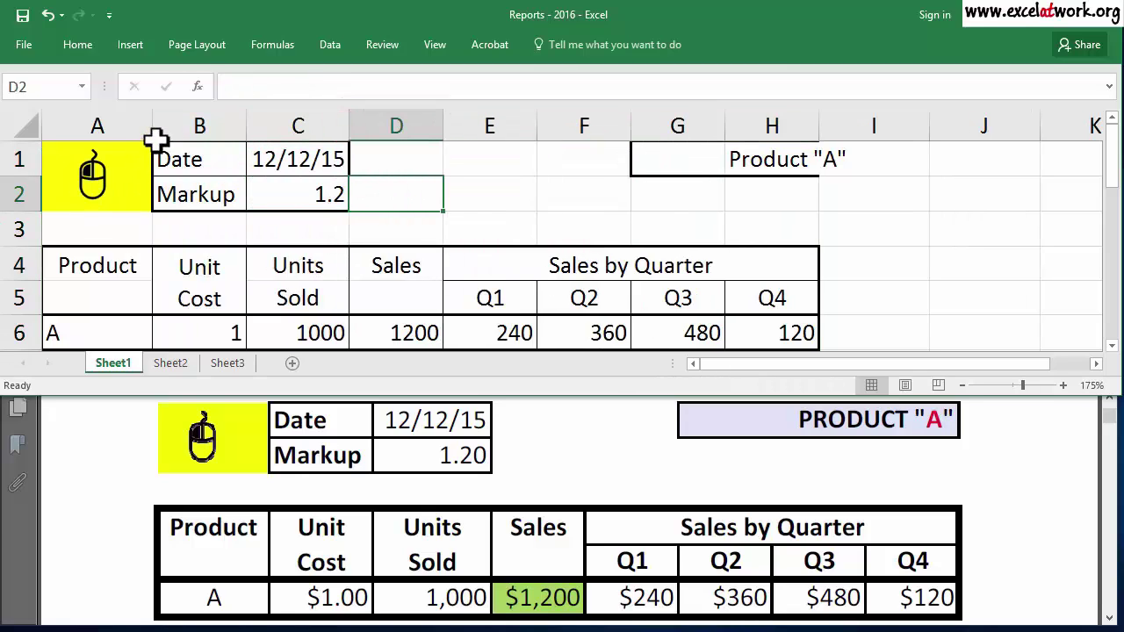
- Narrow column A to fit the Product heading and shift the mouse picture slightly to the left
left_click_drag(155, 139, 135, 123)
left_click(85, 167)
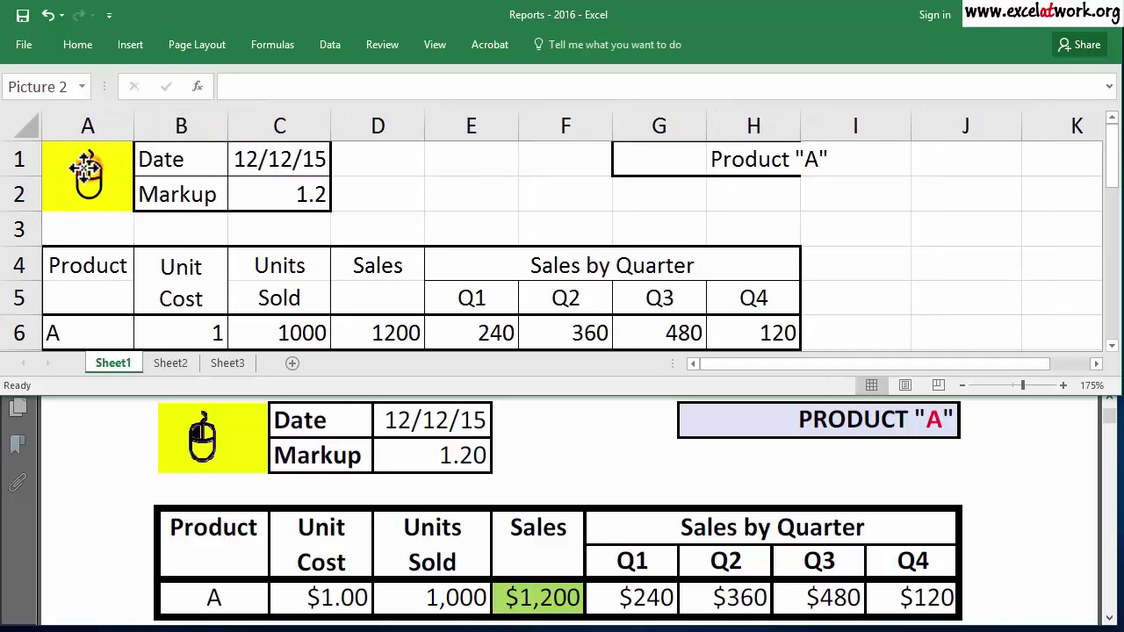
left_click(380, 219)
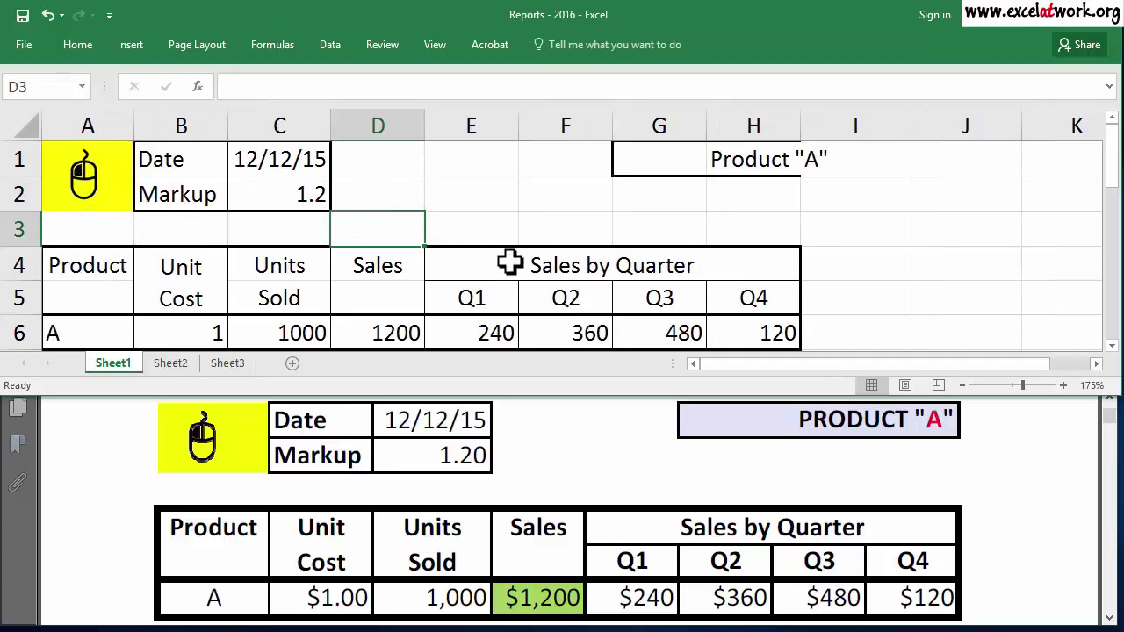
- Right-align the Product "A" title in cell H1 so it sits inside the G1:H1 border
left_click(763, 165)
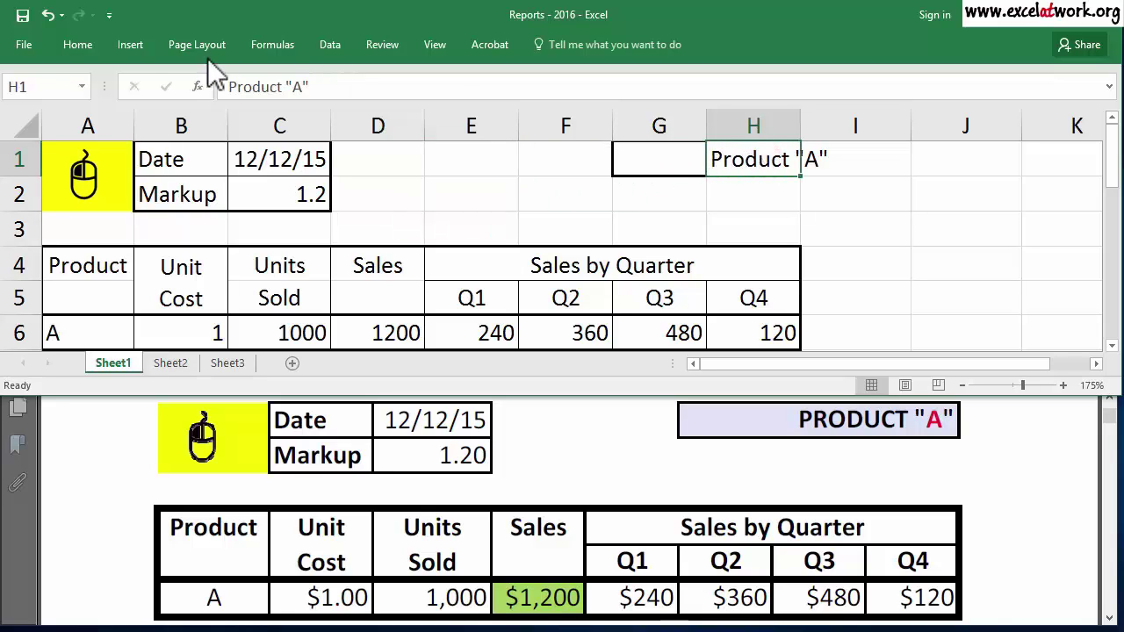
left_click(78, 44)
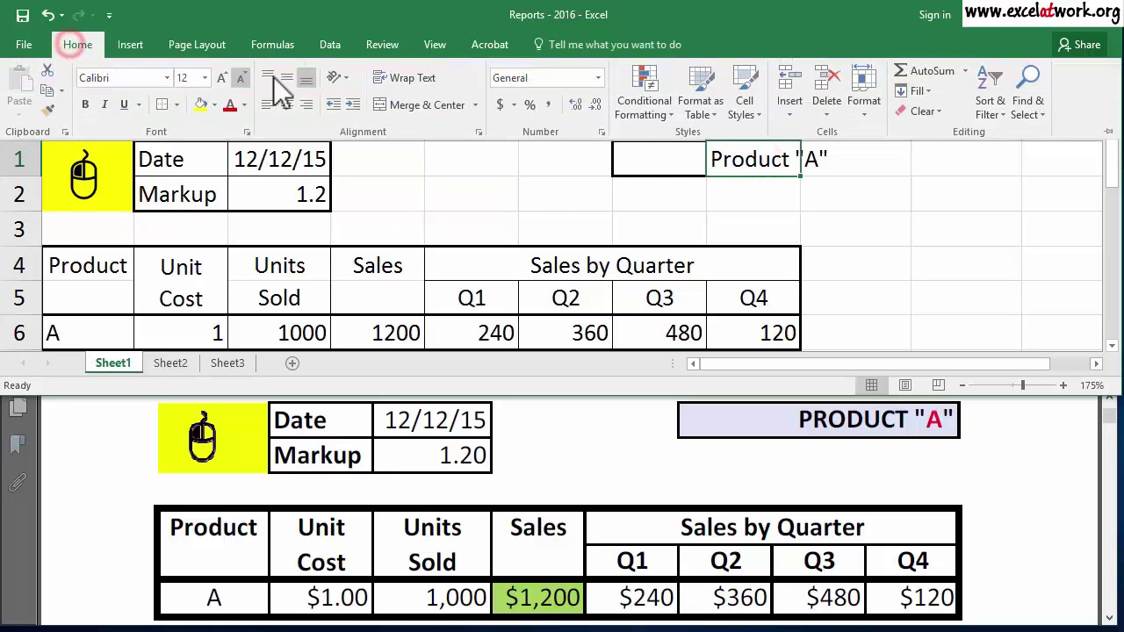
left_click(312, 104)
left_click(488, 181)
left_click(489, 195)
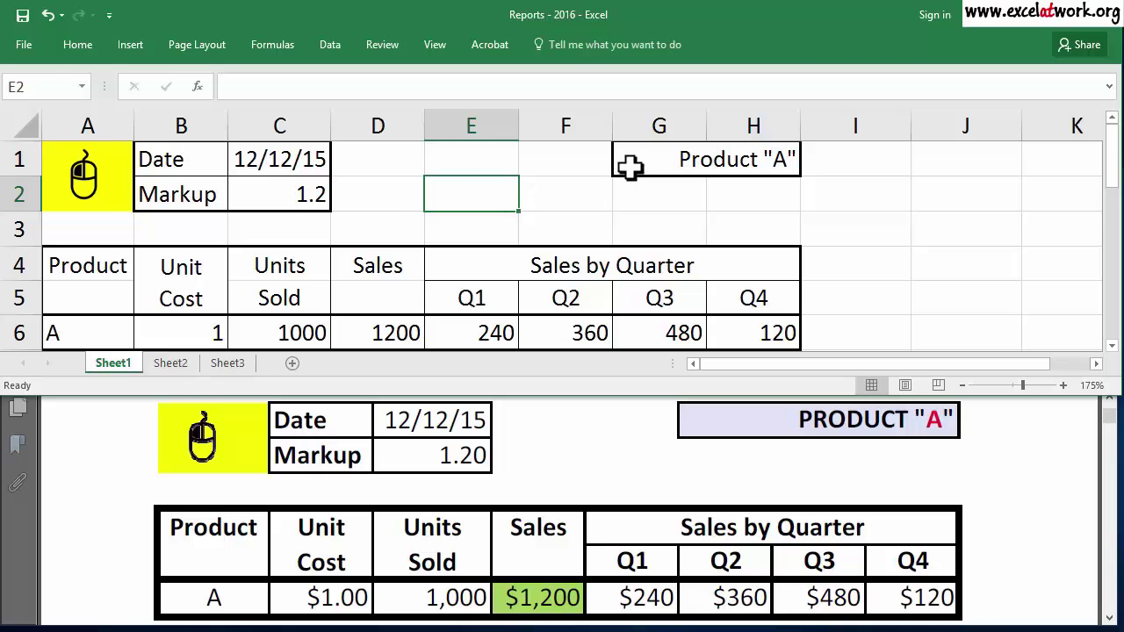
- Fill the Product "A" title range G1:H1 with a very light aqua blue theme color
left_click_drag(632, 162, 745, 167)
left_click(77, 49)
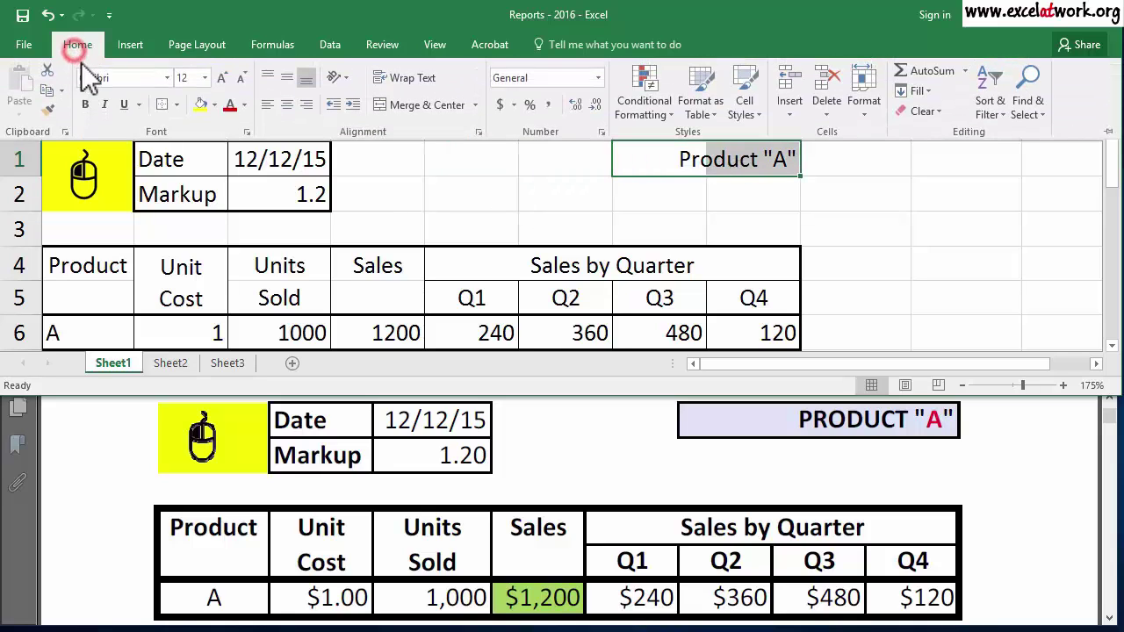
left_click(214, 105)
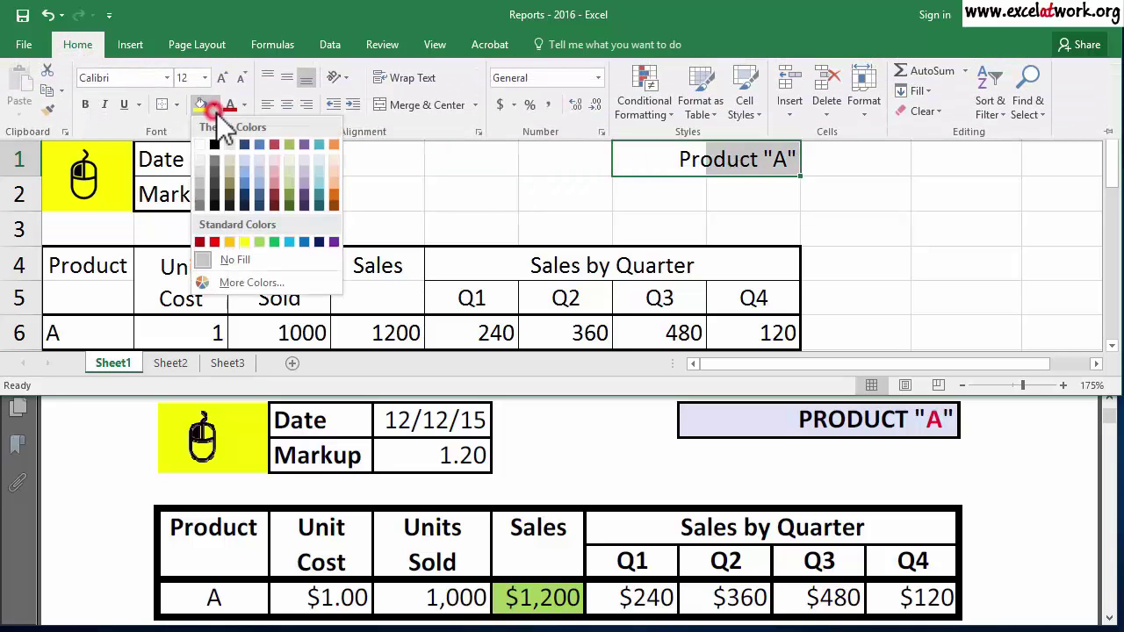
left_click(320, 157)
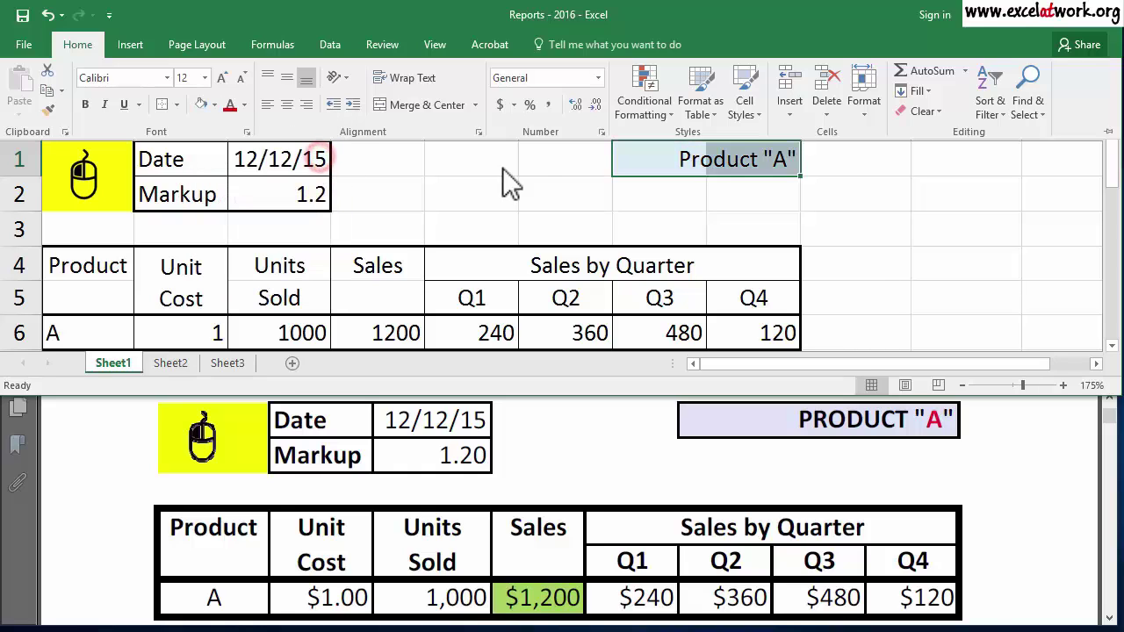
left_click(514, 183)
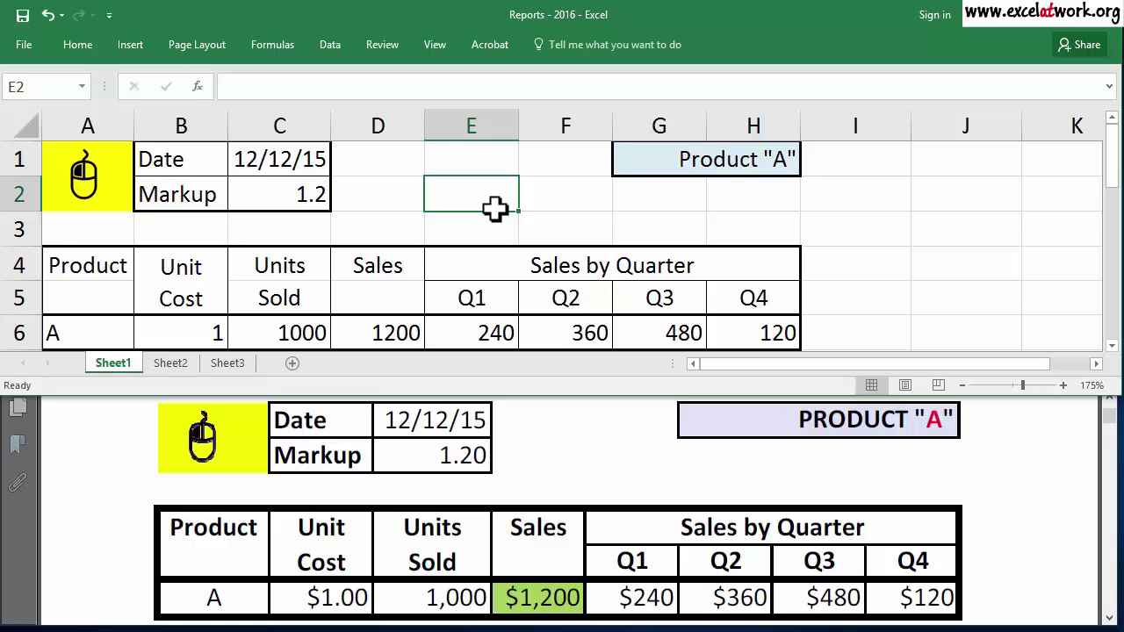
- Color only the letter A between the quotation marks red in the title in cell H1
left_click(747, 161)
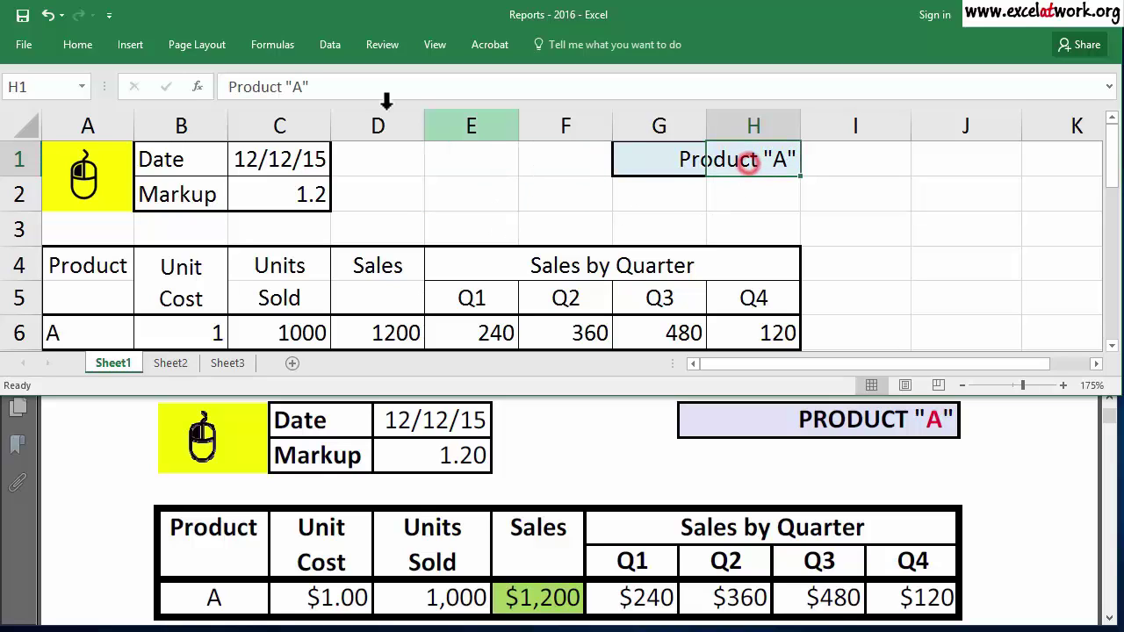
left_click(302, 88)
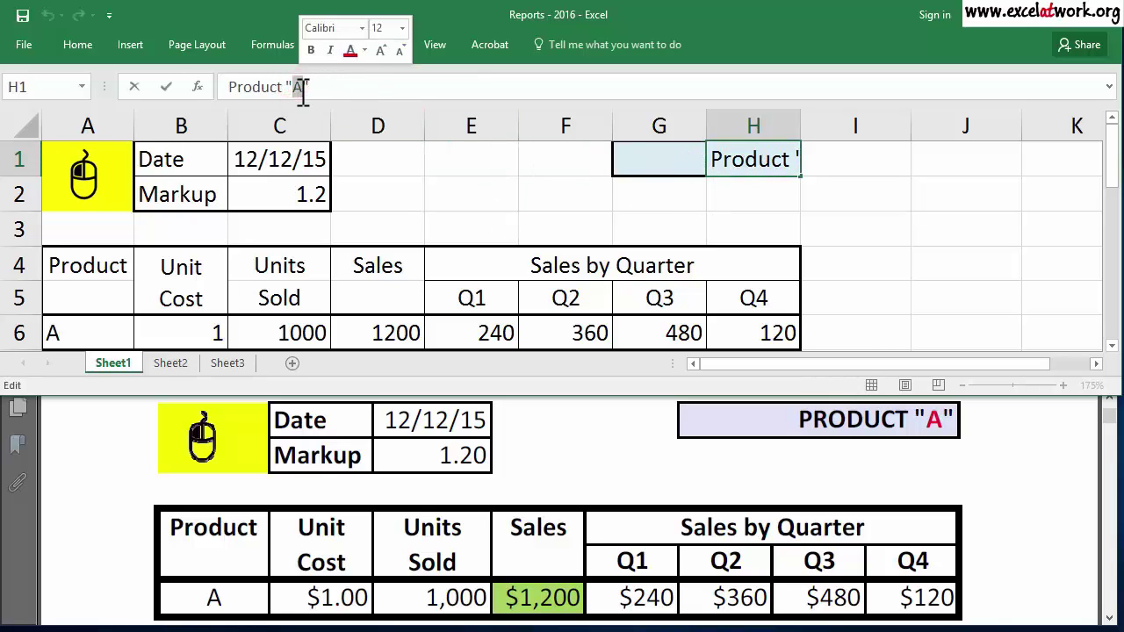
left_click(355, 50)
left_click(458, 173)
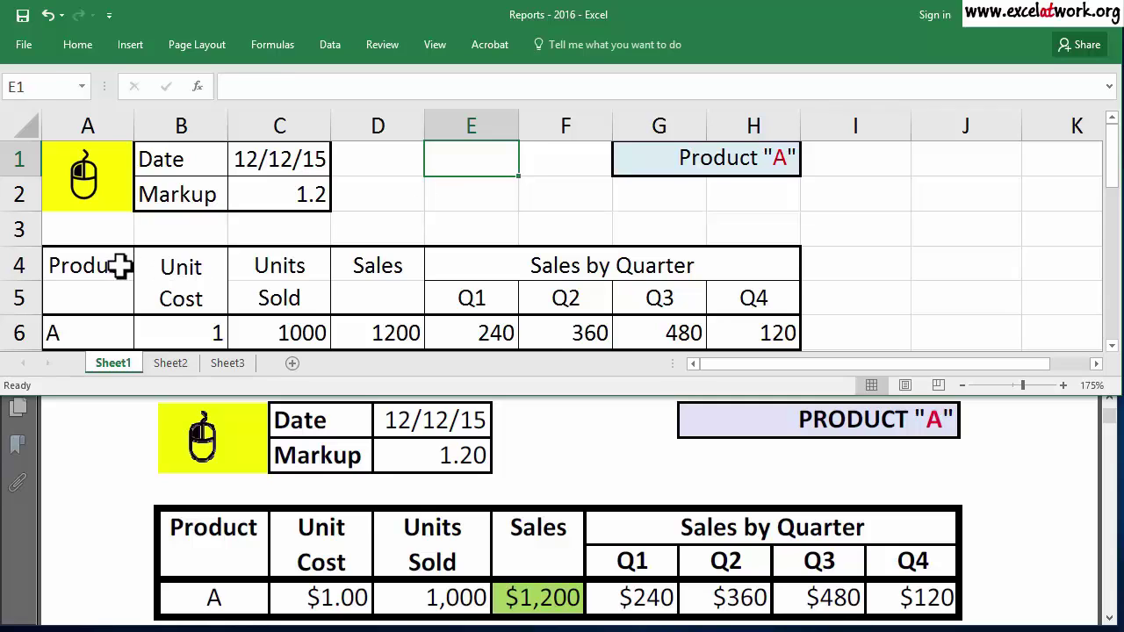
- Apply the Bold font style to the table headings in A4:H5
left_click_drag(120, 267, 726, 296)
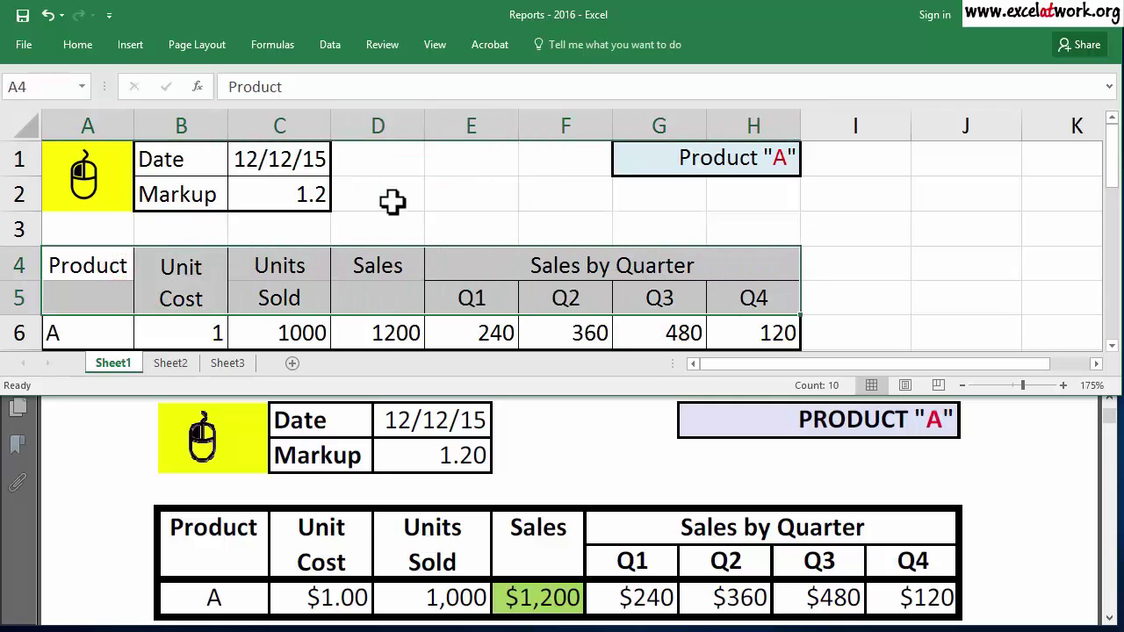
right_click(161, 265)
left_click(257, 556)
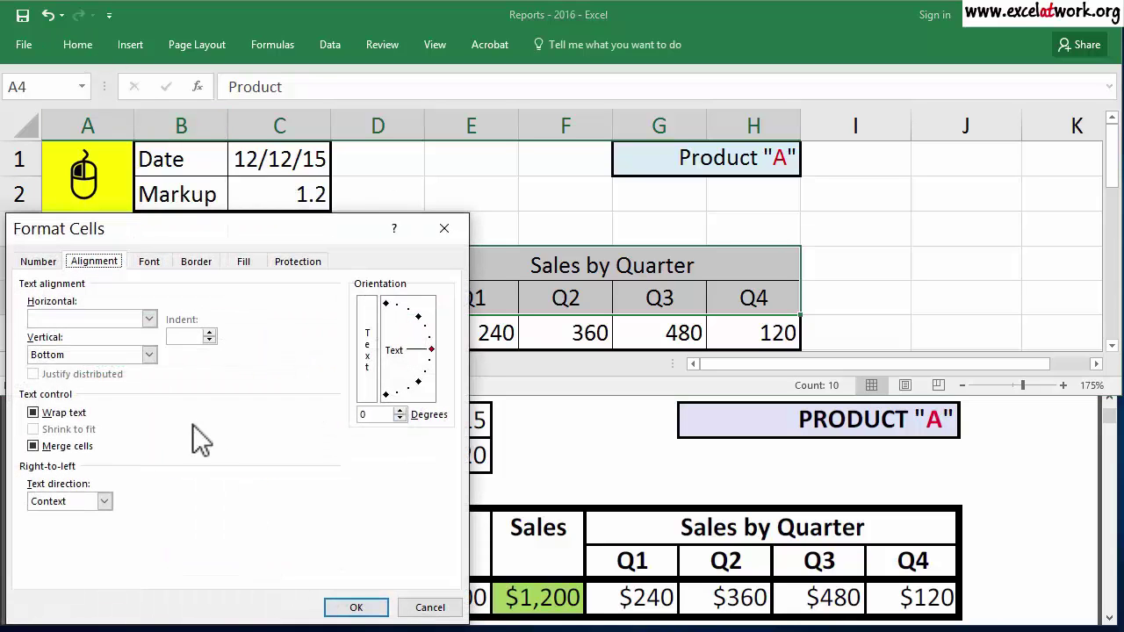
left_click(145, 261)
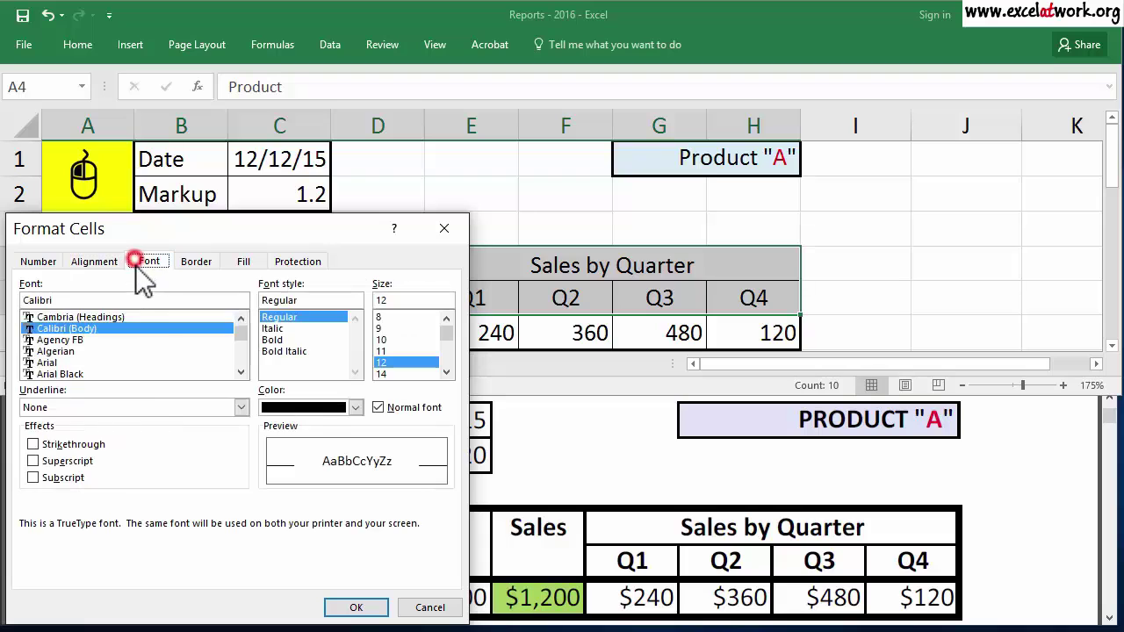
left_click(274, 339)
left_click(357, 608)
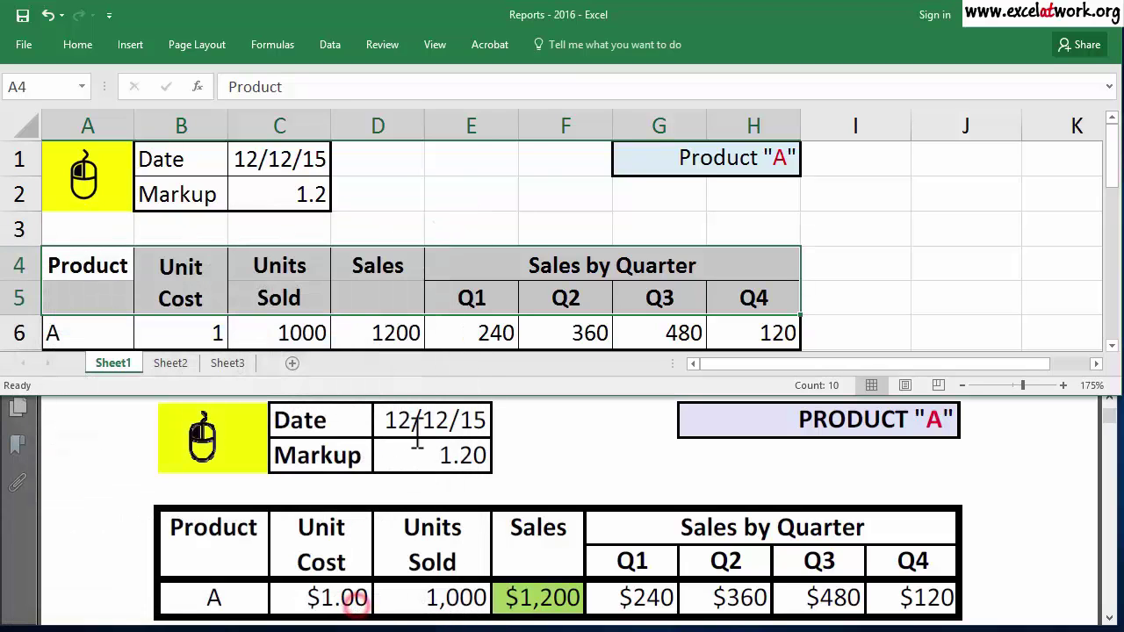
- Make the Product "A" title in H1 and the Date and Markup labels in B1:B2 bold
left_click(718, 168)
left_click(77, 45)
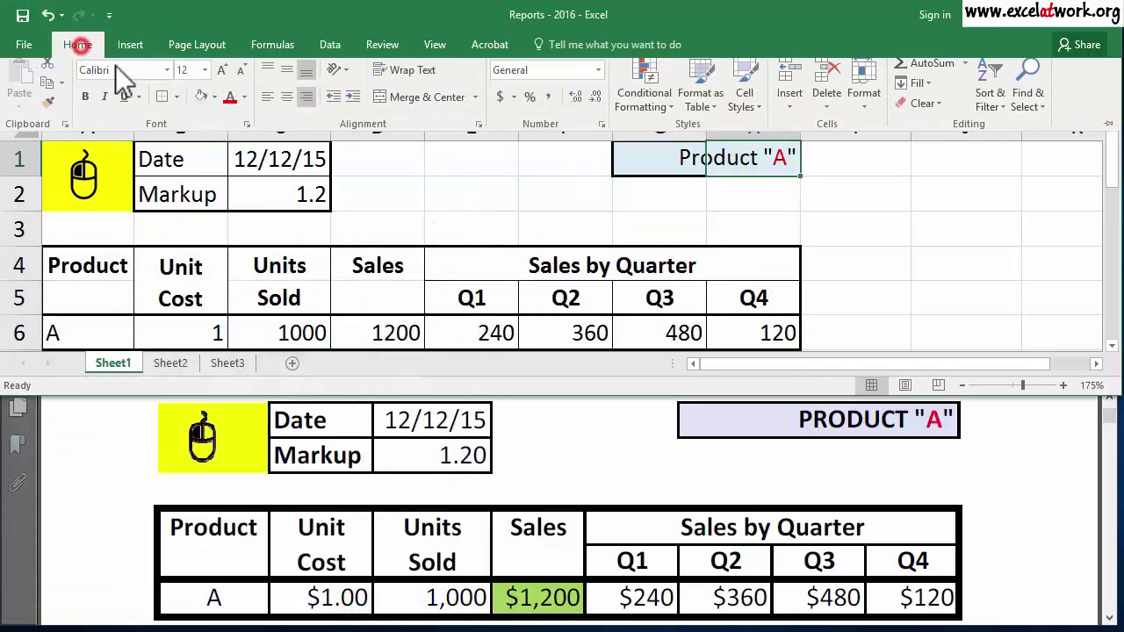
left_click(86, 104)
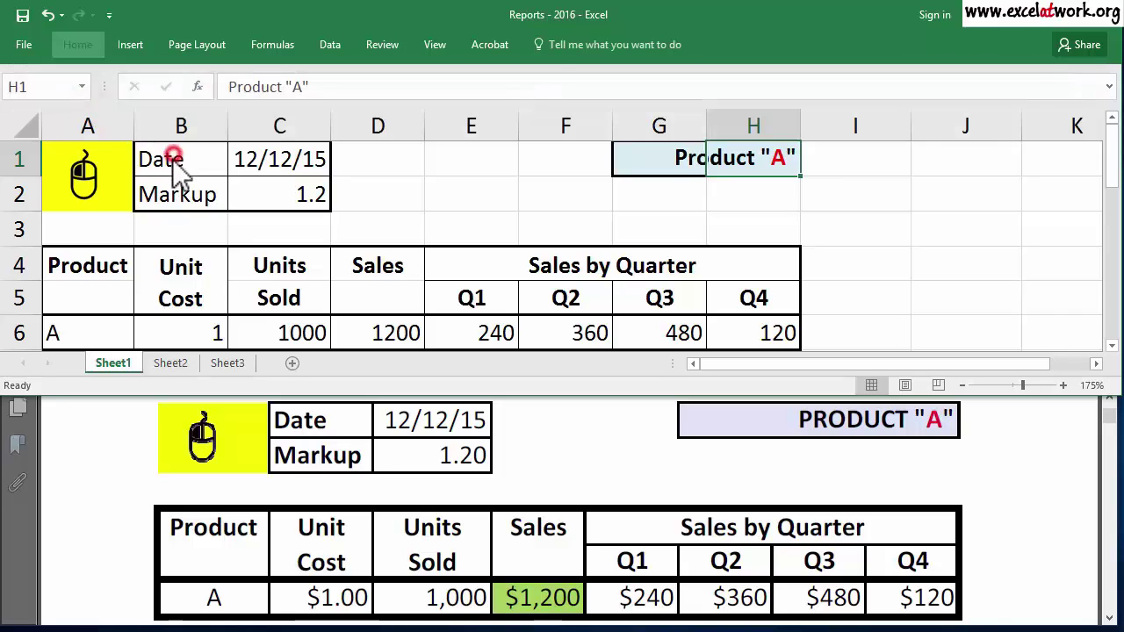
left_click_drag(175, 158, 180, 195)
left_click(77, 44)
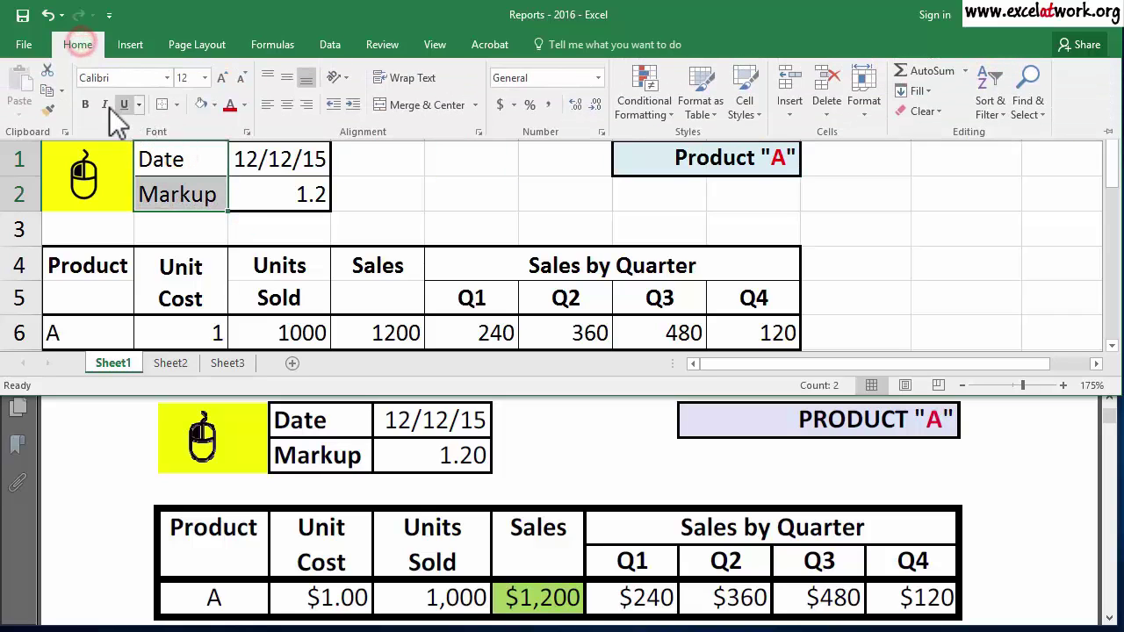
left_click(87, 104)
left_click(382, 184)
left_click_drag(381, 194, 465, 195)
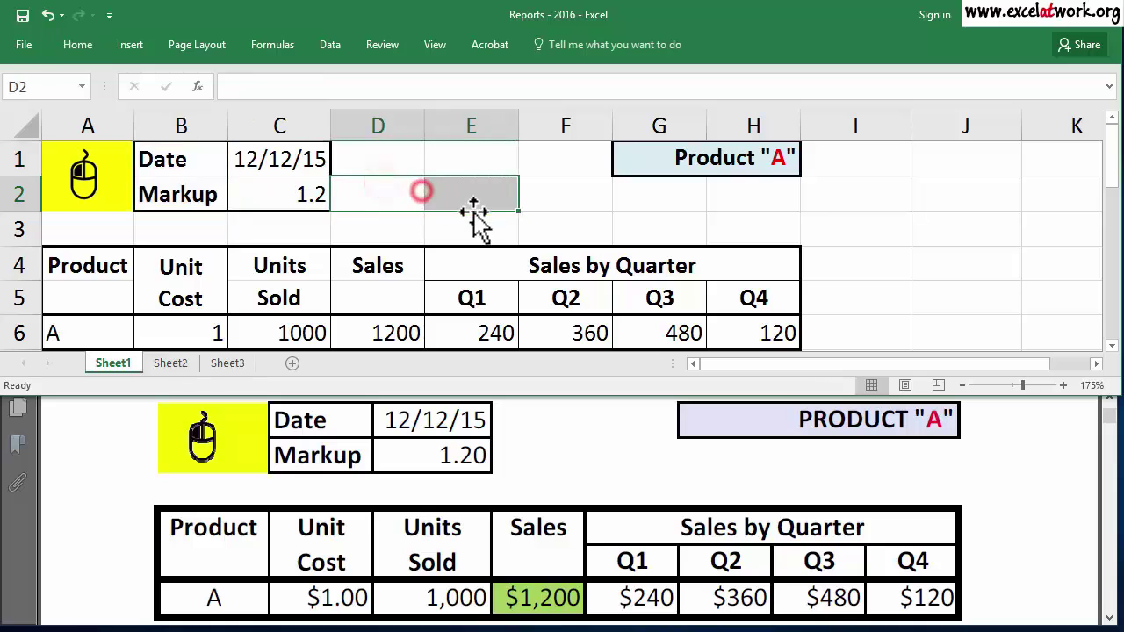
- Format the unit cost in B6 as Currency with the $ symbol and 2 decimal places
left_click(180, 336)
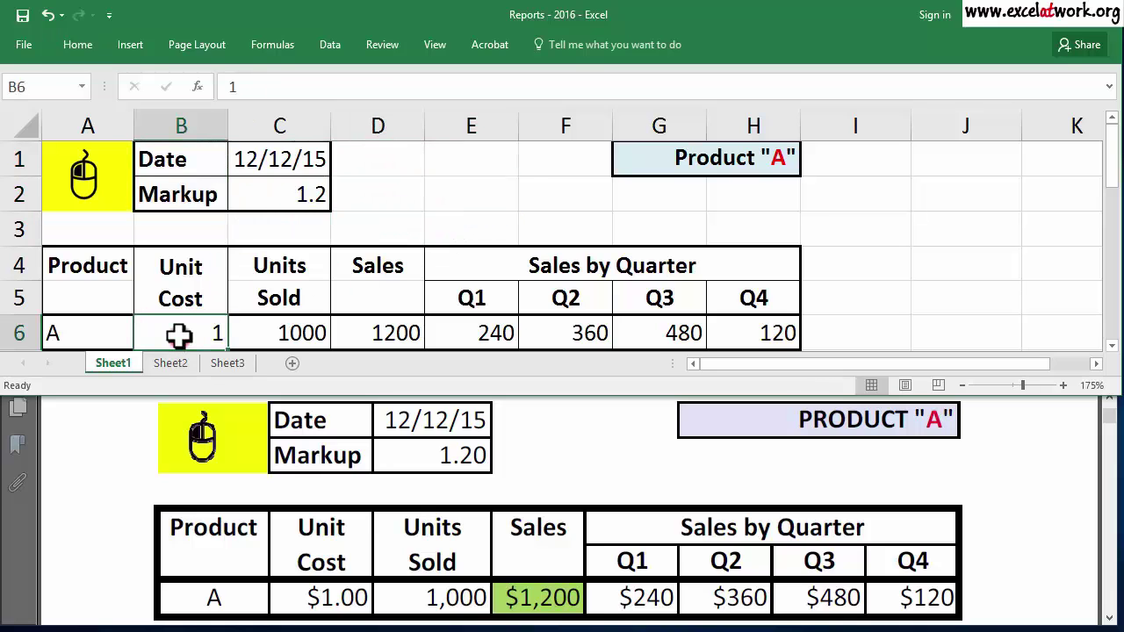
right_click(179, 334)
left_click(240, 532)
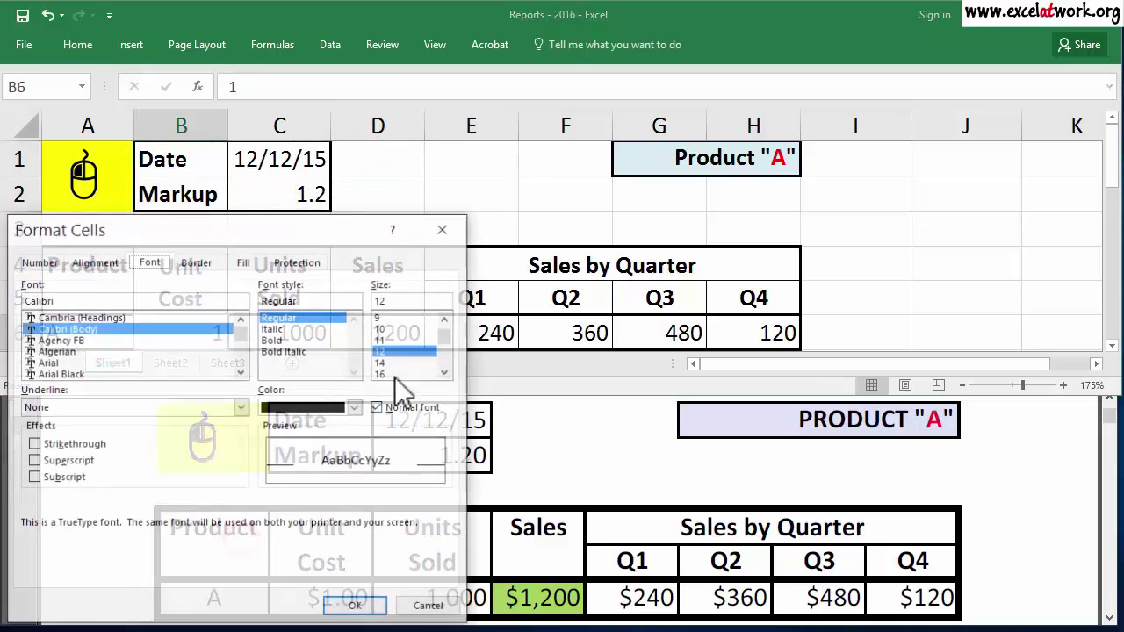
left_click(35, 262)
left_click(42, 323)
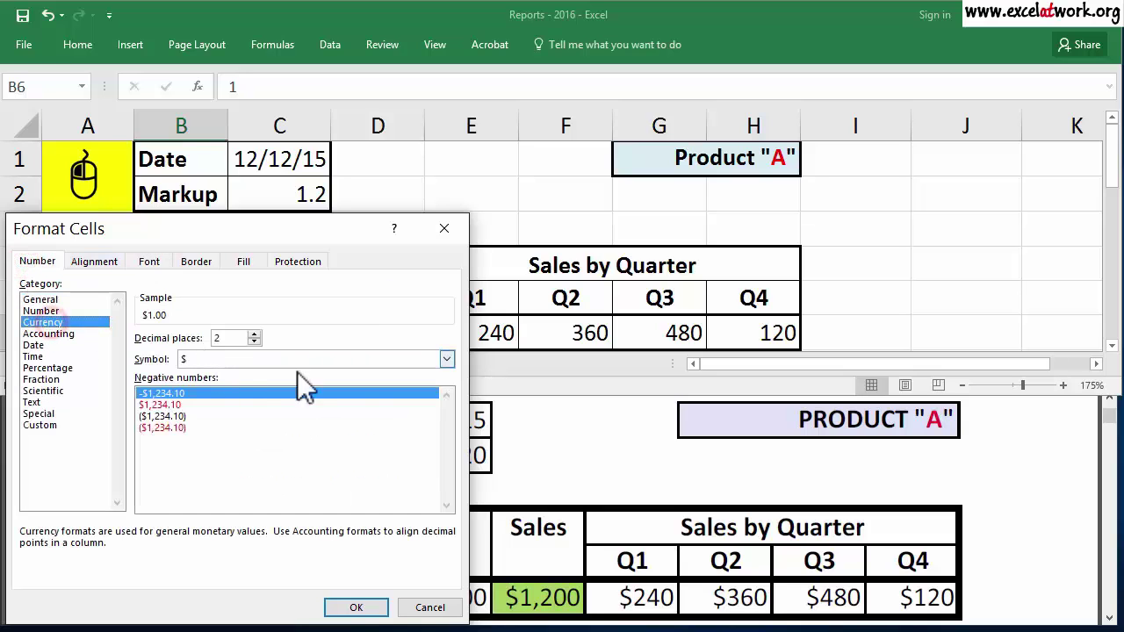
left_click(356, 607)
- Format the sales and quarterly figures in D6:H6 as Currency with the $ symbol and 0 decimal places
left_click_drag(392, 334, 745, 342)
right_click(745, 343)
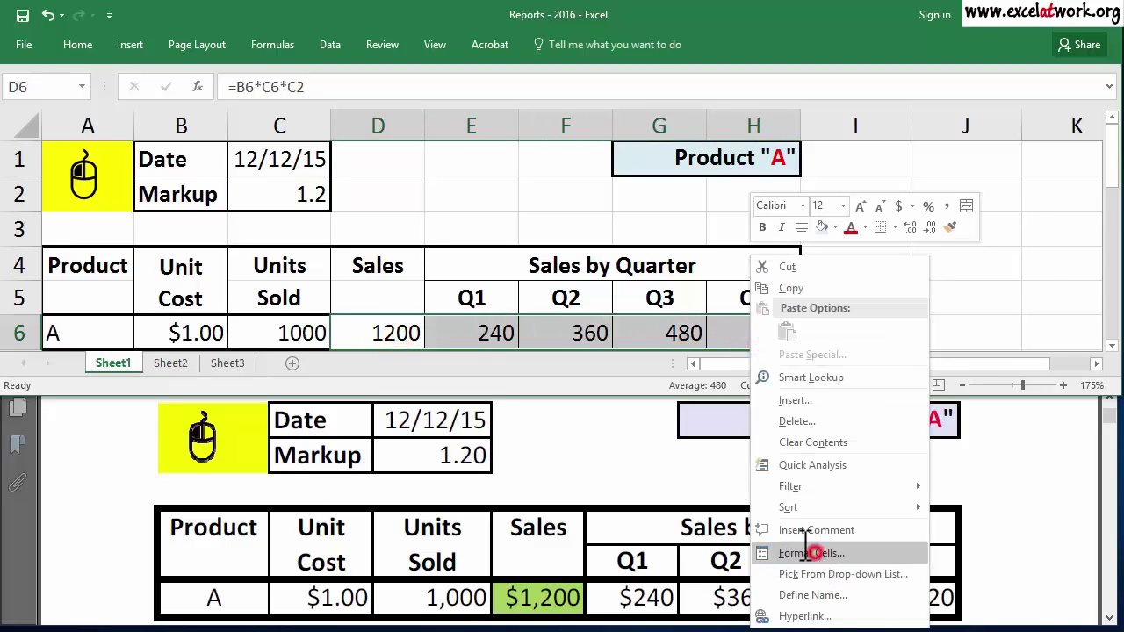
left_click(811, 553)
left_click(612, 323)
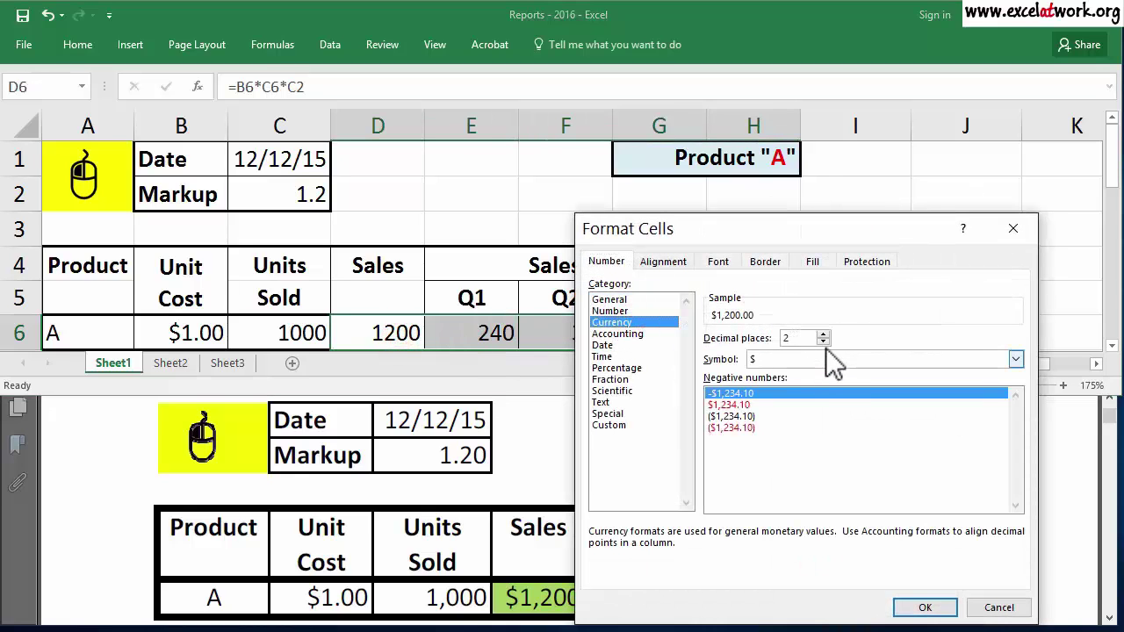
left_click(823, 343)
left_click(823, 343)
left_click(925, 606)
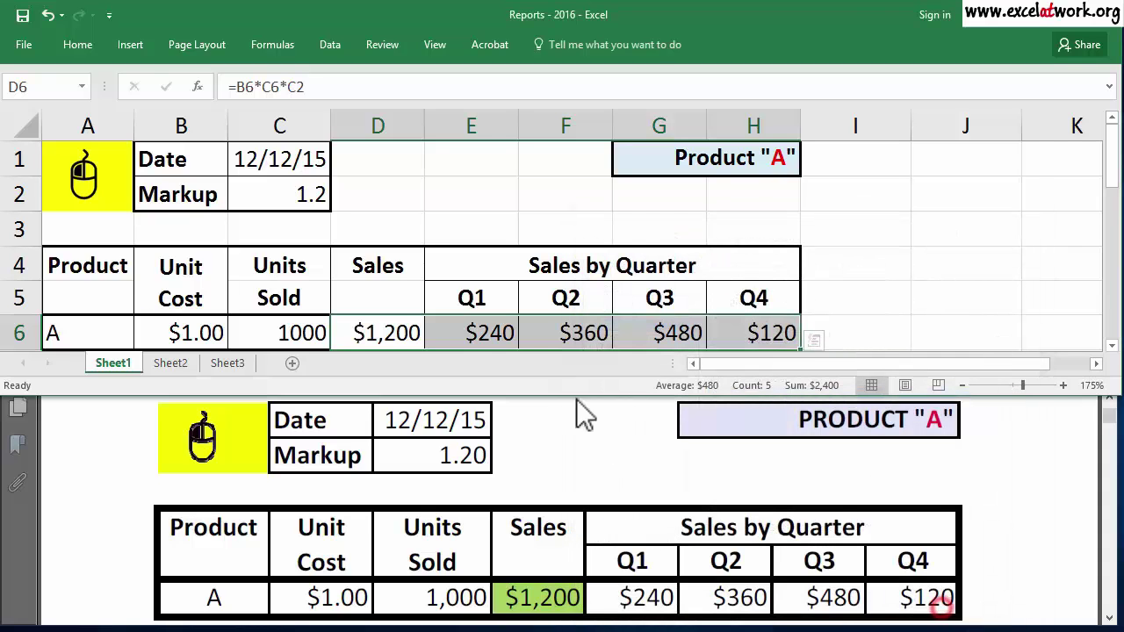
- Format the units sold in C6 as Number with the 1000 separator and 0 decimal places
left_click(306, 336)
right_click(303, 330)
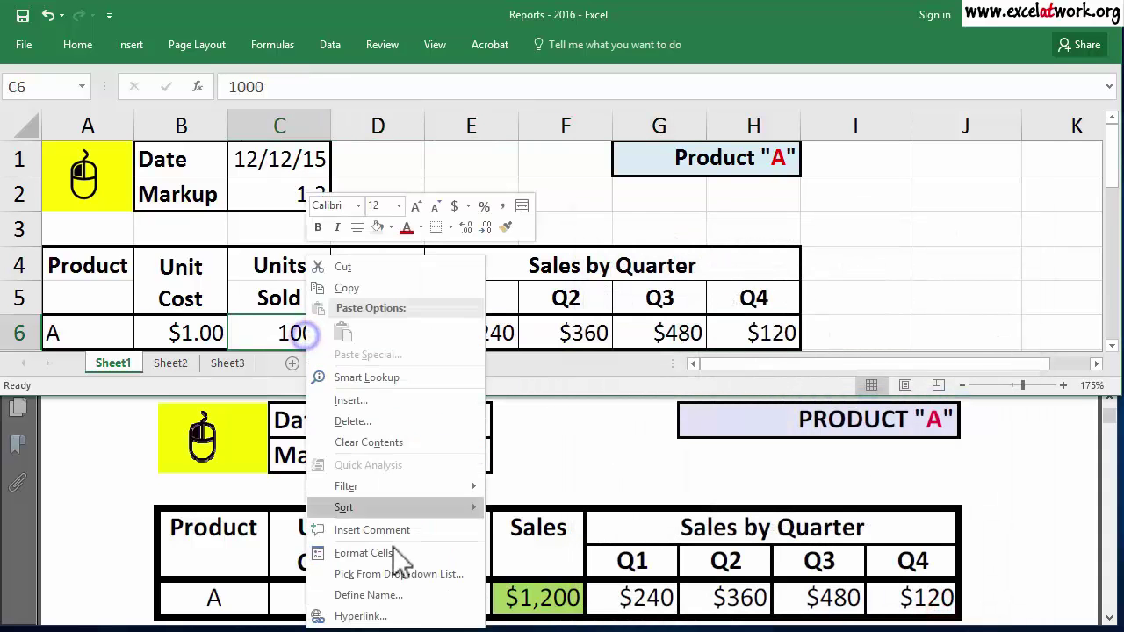
left_click(399, 553)
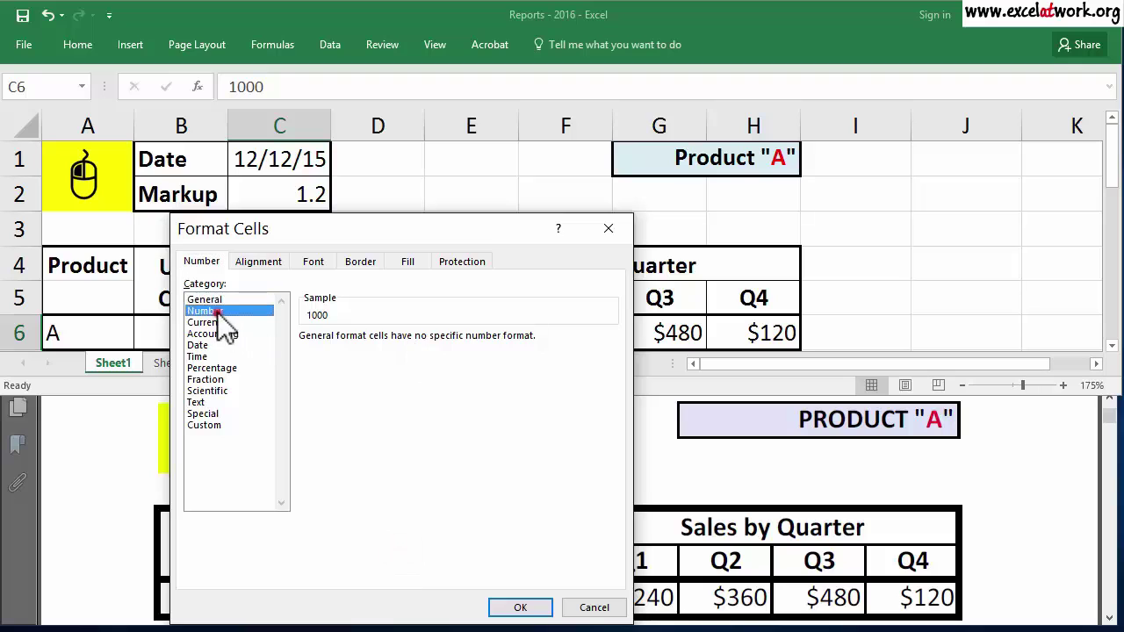
left_click(331, 359)
left_click(418, 342)
left_click(418, 342)
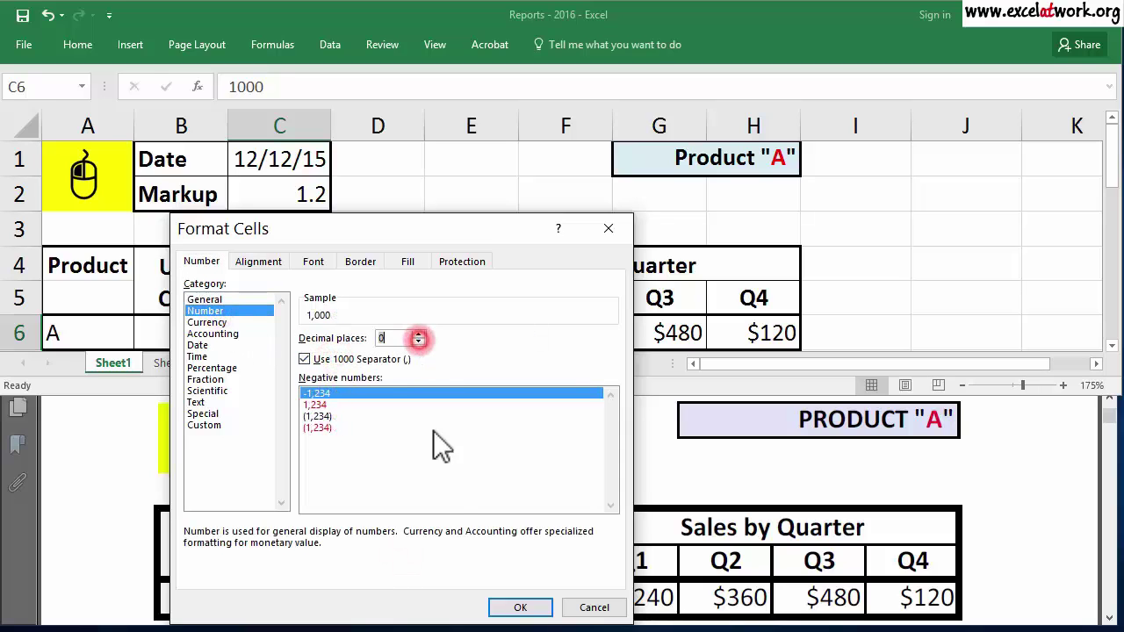
left_click(519, 606)
left_click(379, 274)
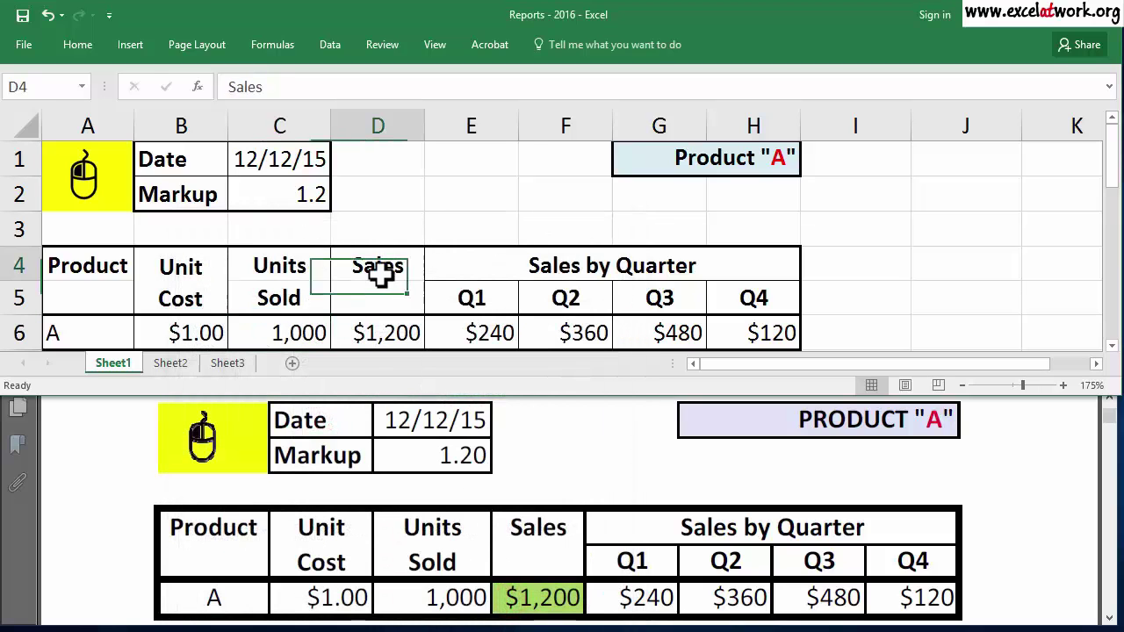
- Increase the decimals of the Markup value in C2 so it shows two decimal places
left_click(309, 195)
left_click(77, 44)
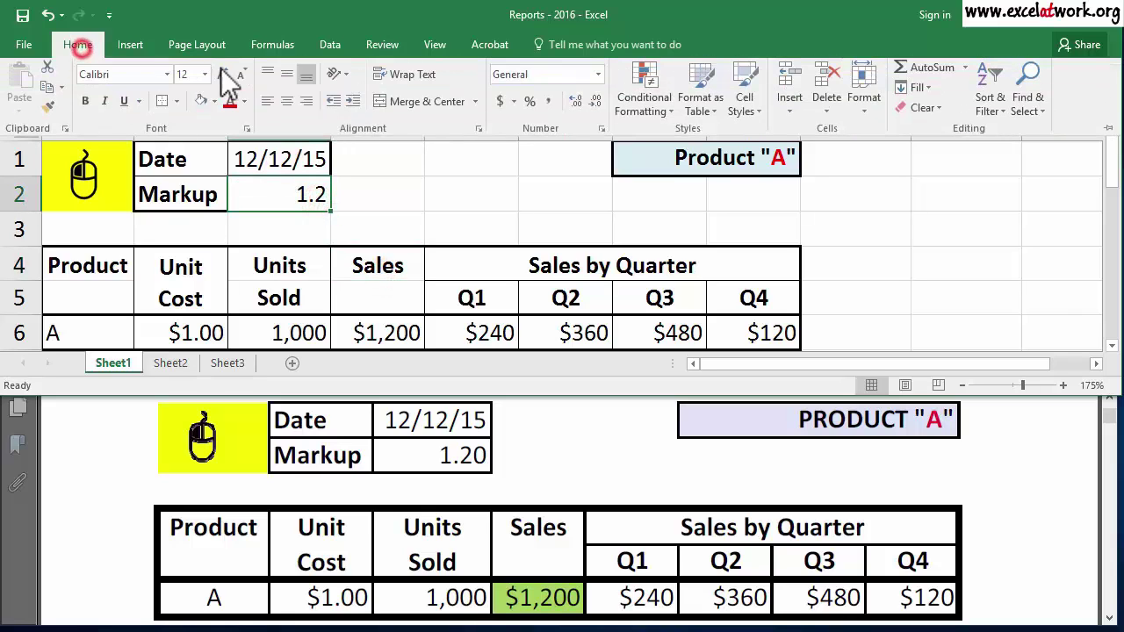
left_click(575, 101)
left_click(428, 185)
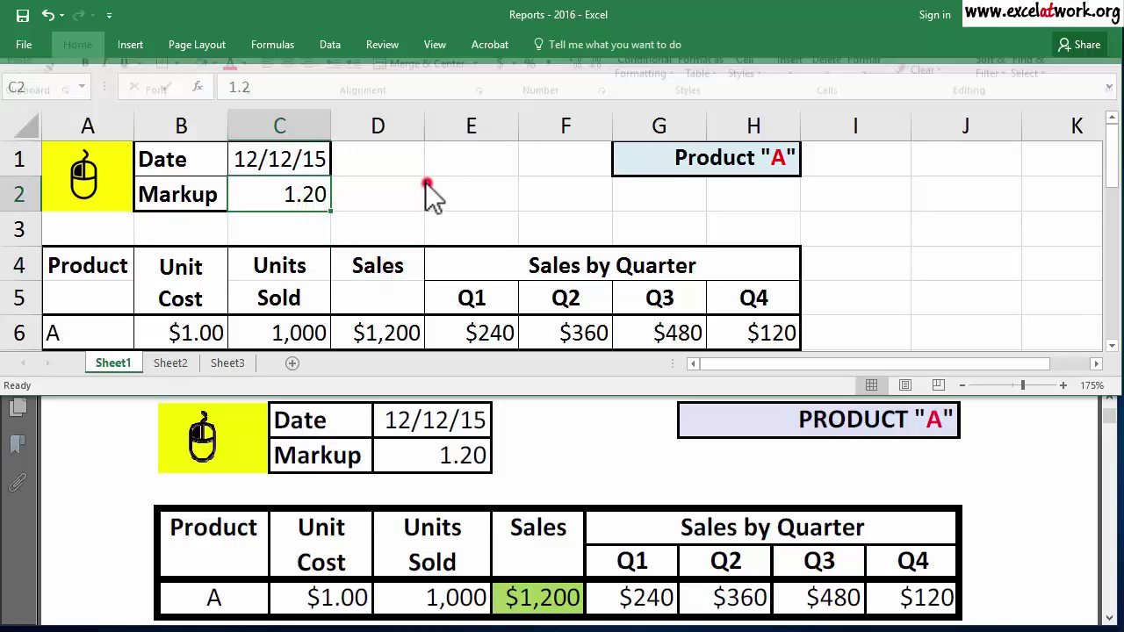
left_click(423, 181)
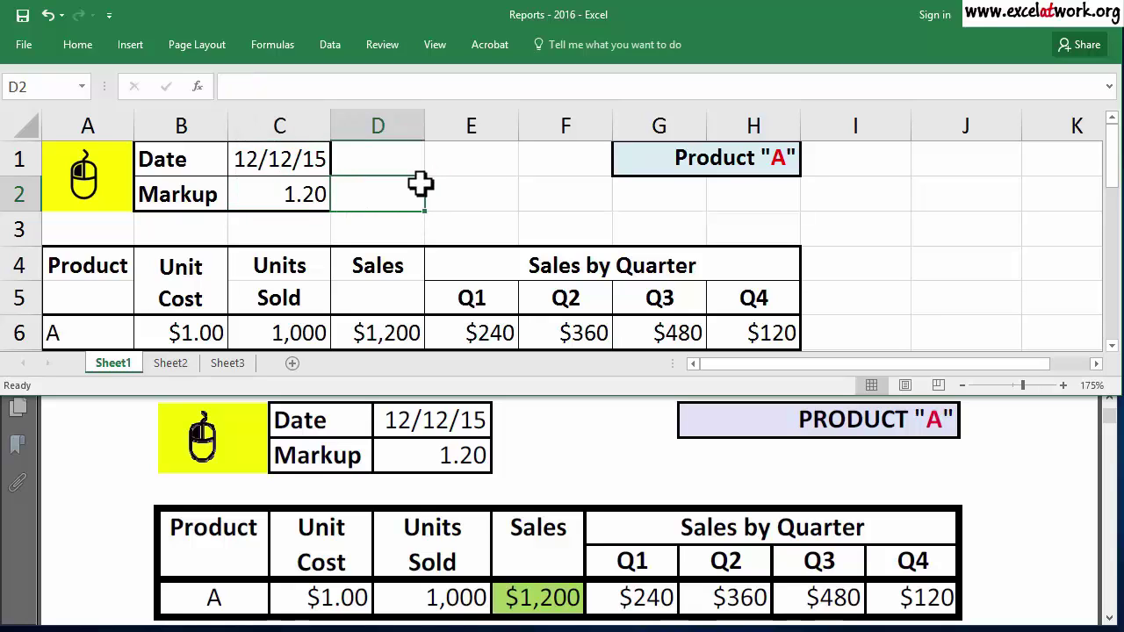
- Fill the Sales amount in D6 with a light olive green theme color
left_click(389, 333)
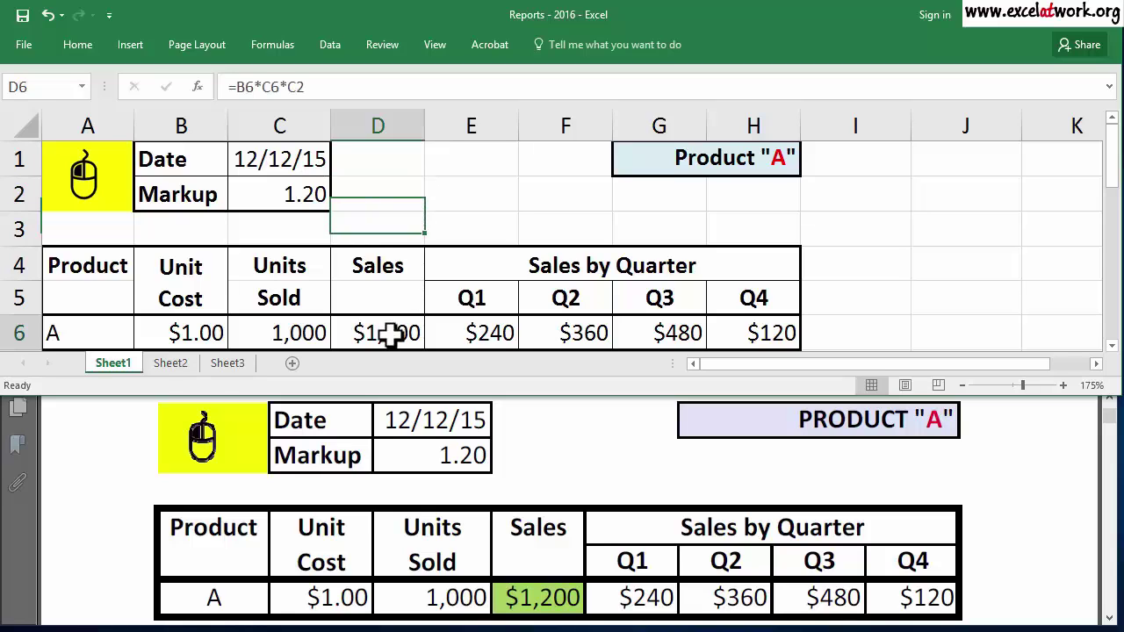
left_click(77, 44)
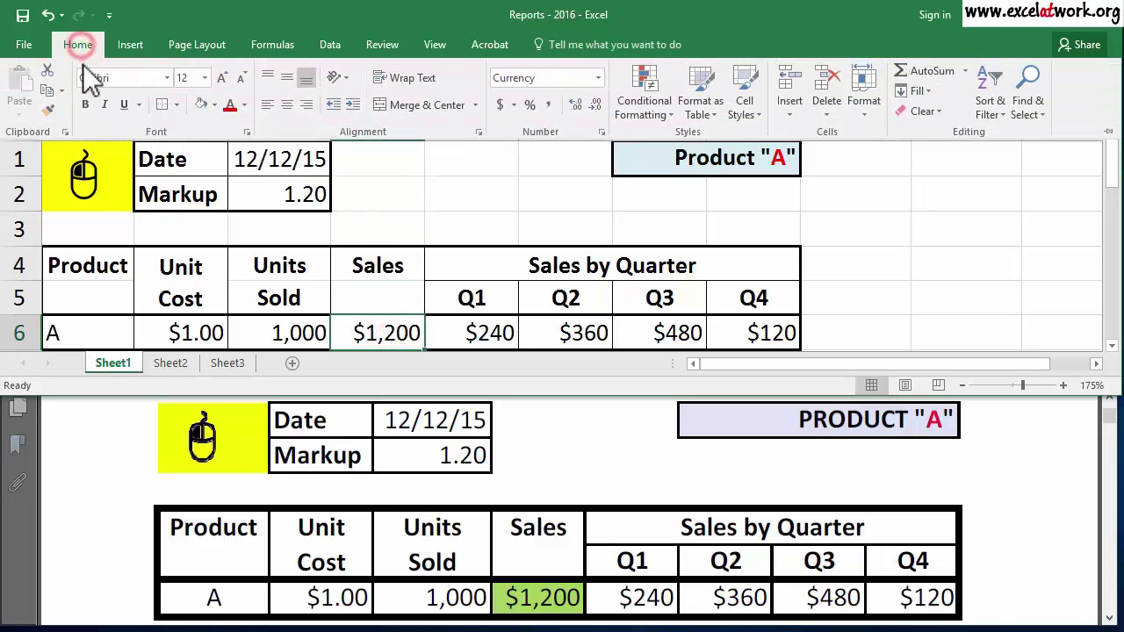
left_click(215, 106)
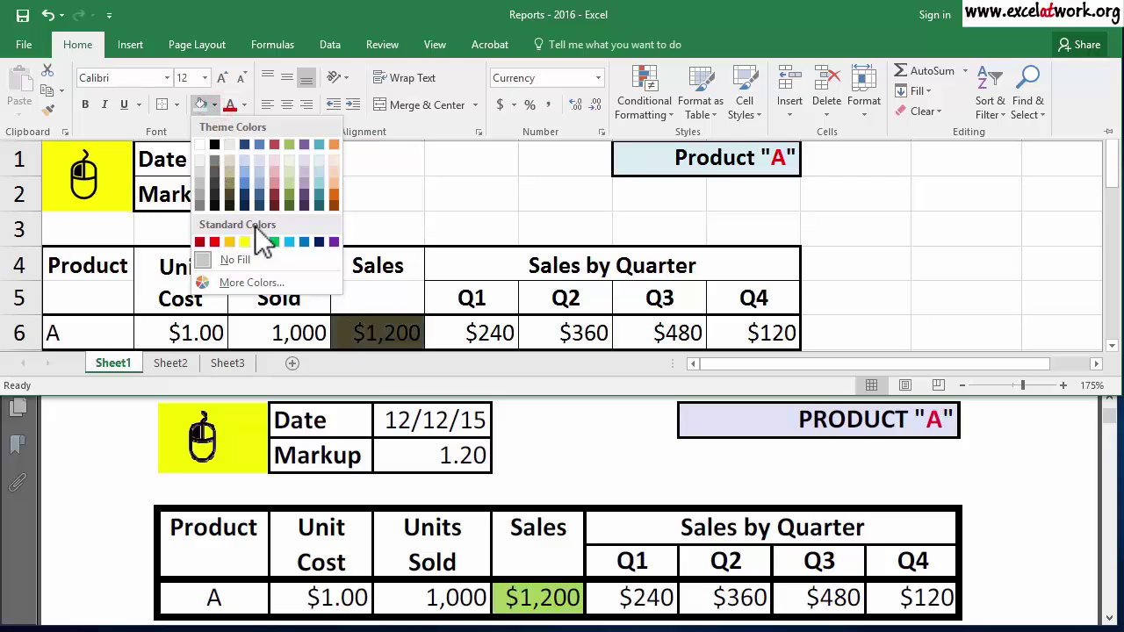
left_click(293, 193)
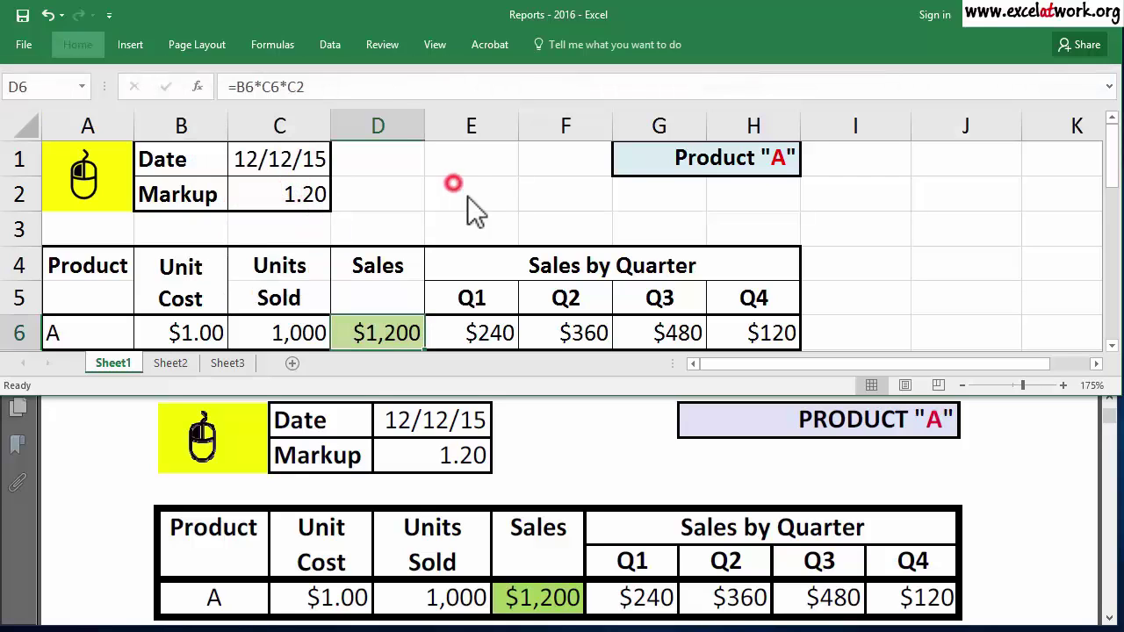
left_click(472, 198)
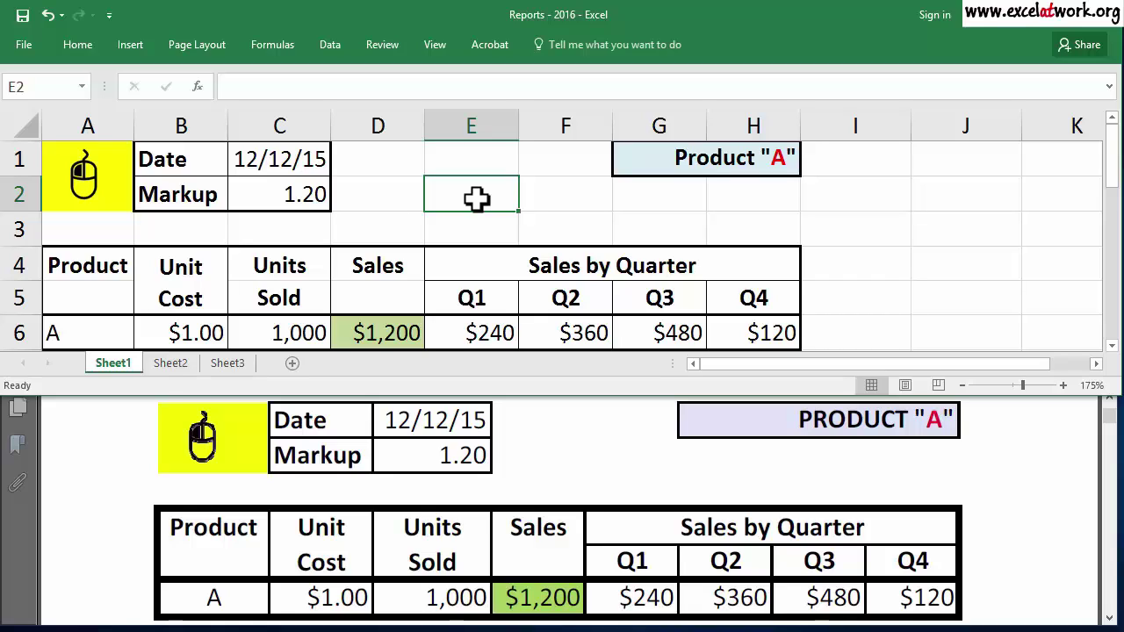
- Center the product letter A horizontally in cell A6
left_click(100, 331)
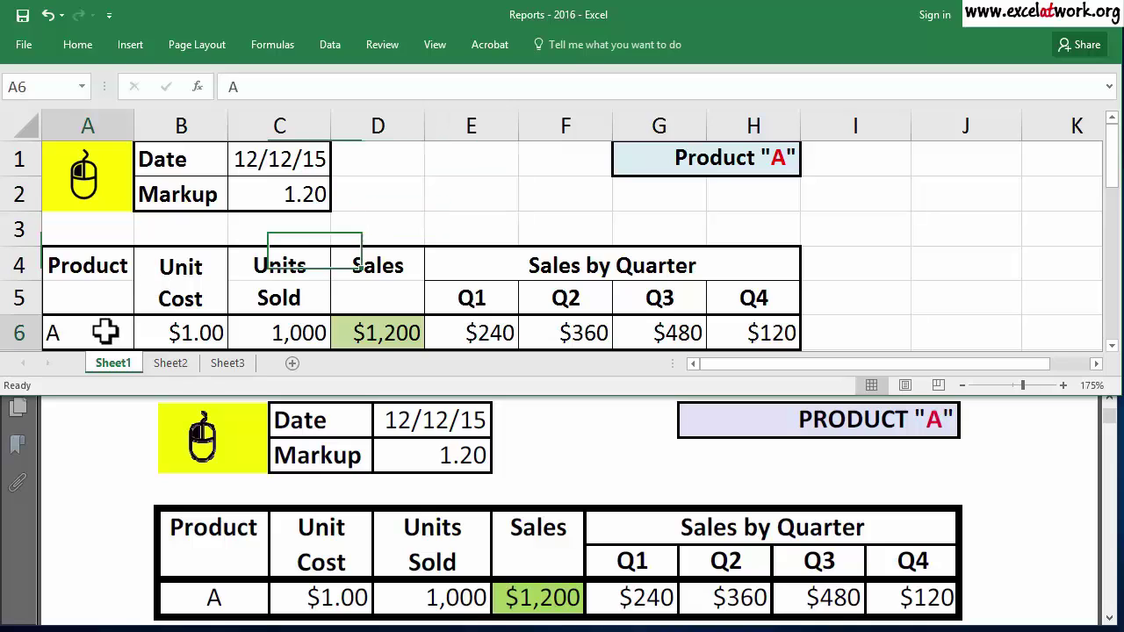
left_click(89, 43)
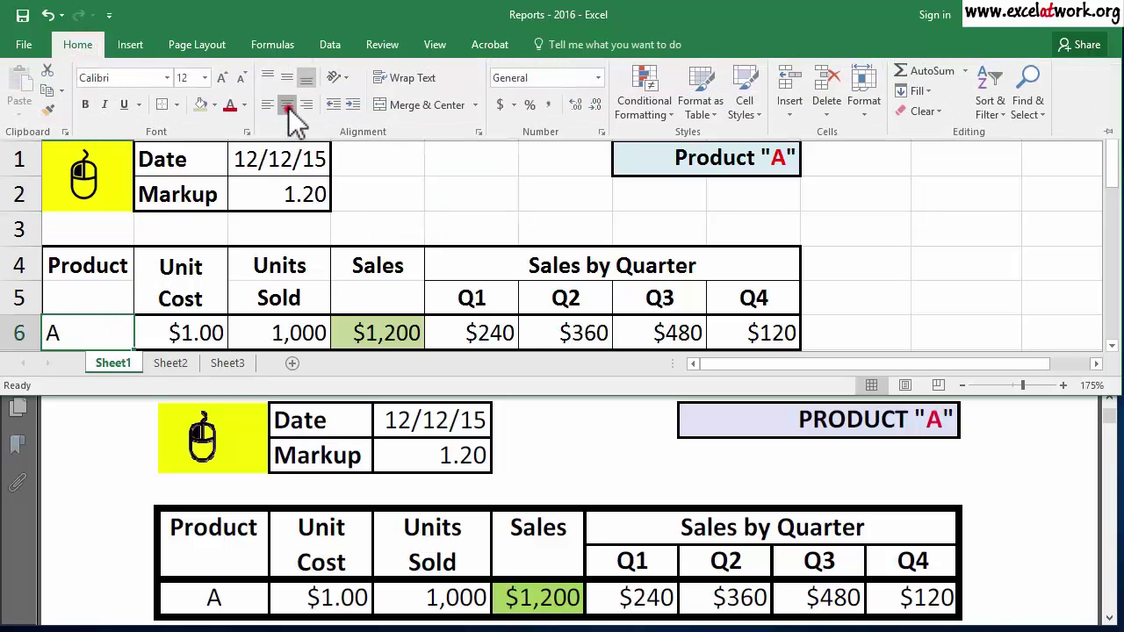
left_click(294, 107)
left_click(424, 172)
left_click(449, 195)
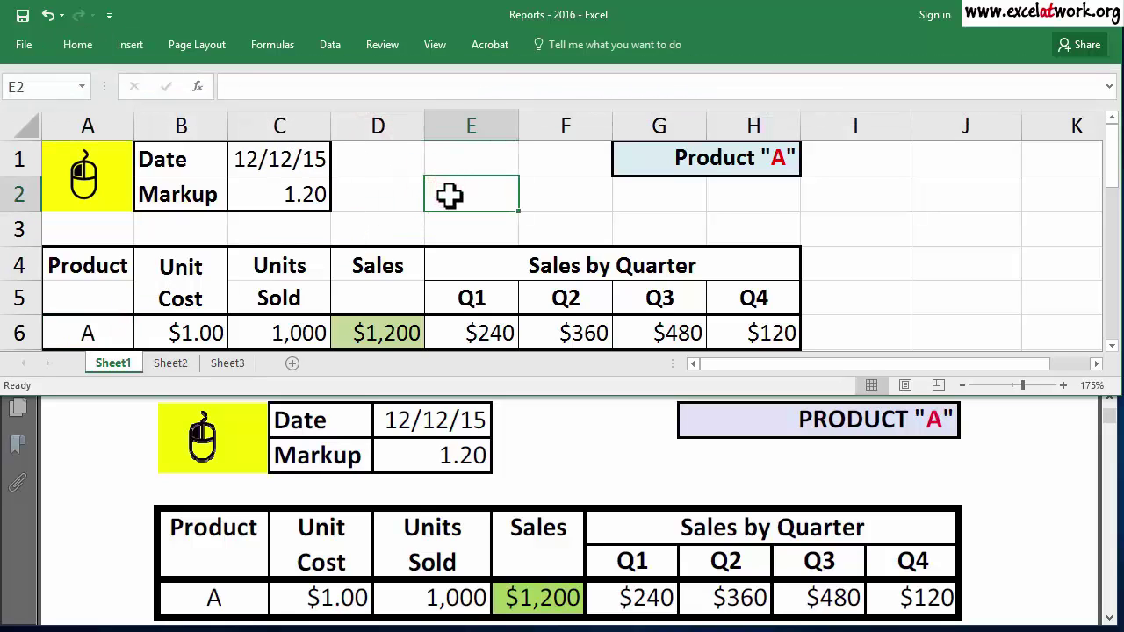